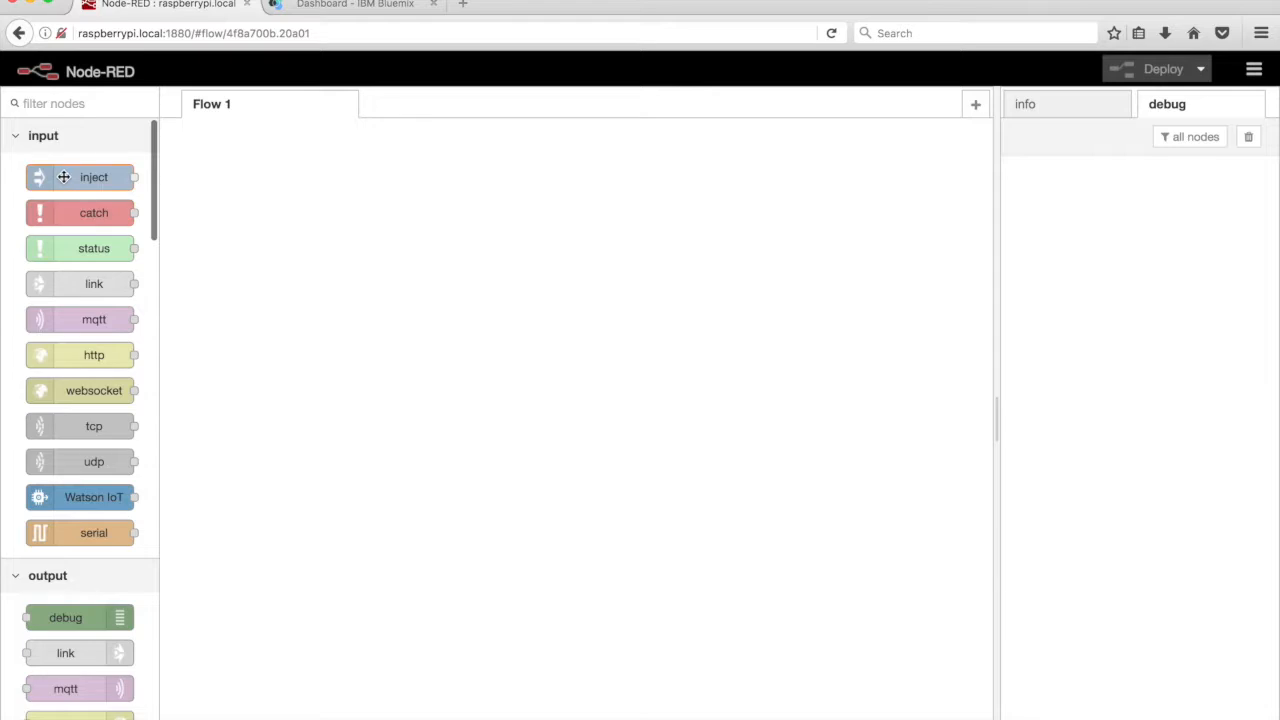
Rename the new inject node to 'Start Listening' and close its editor
double_click(310, 276)
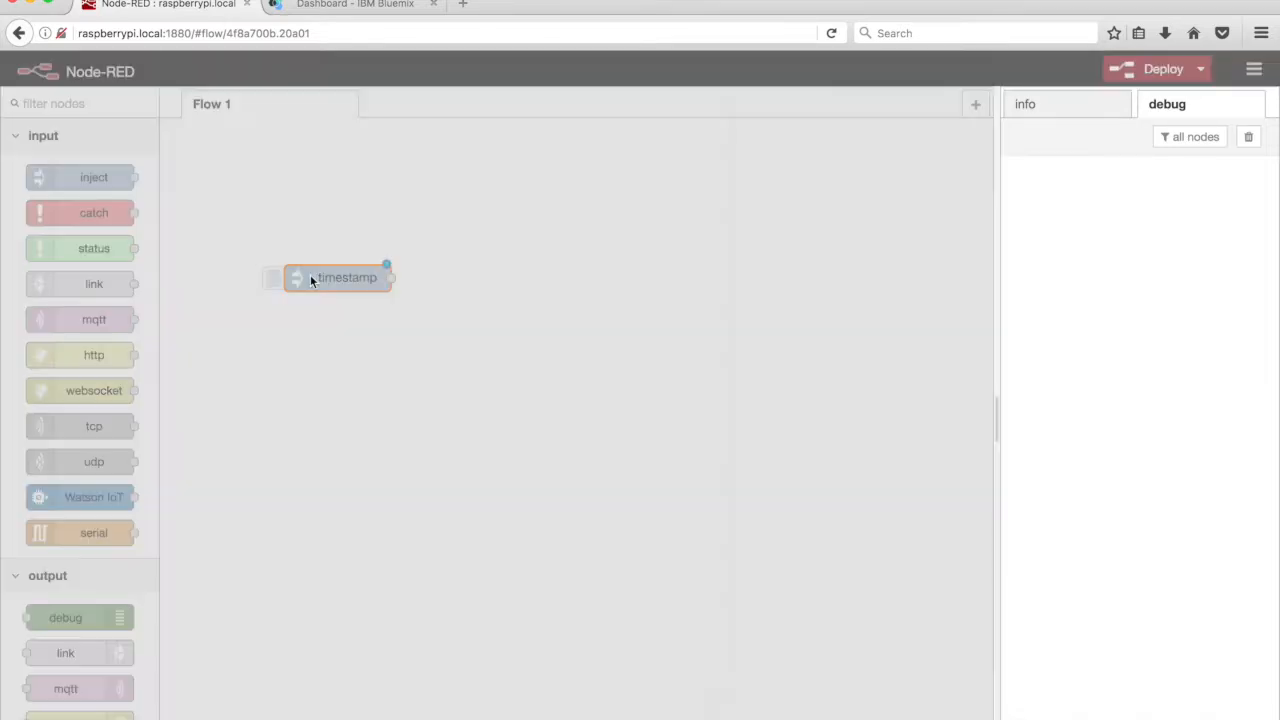
left_click(686, 390)
type("Start Listening")
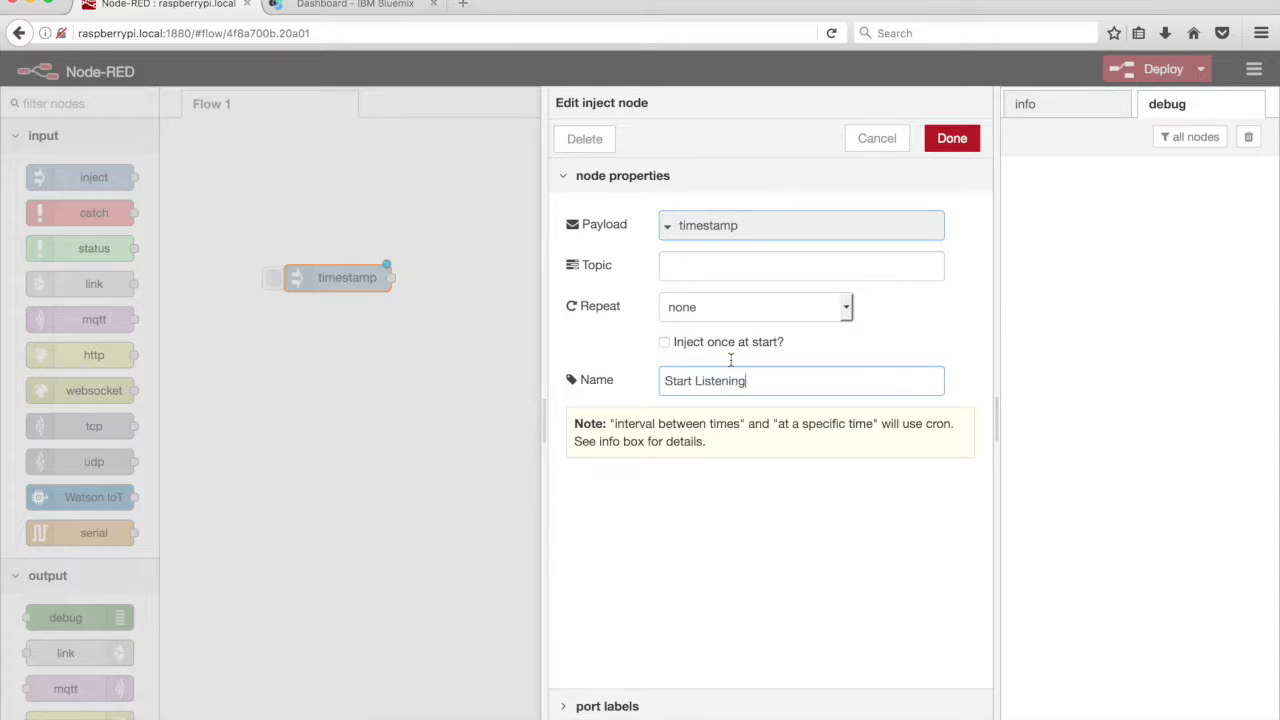
left_click(948, 140)
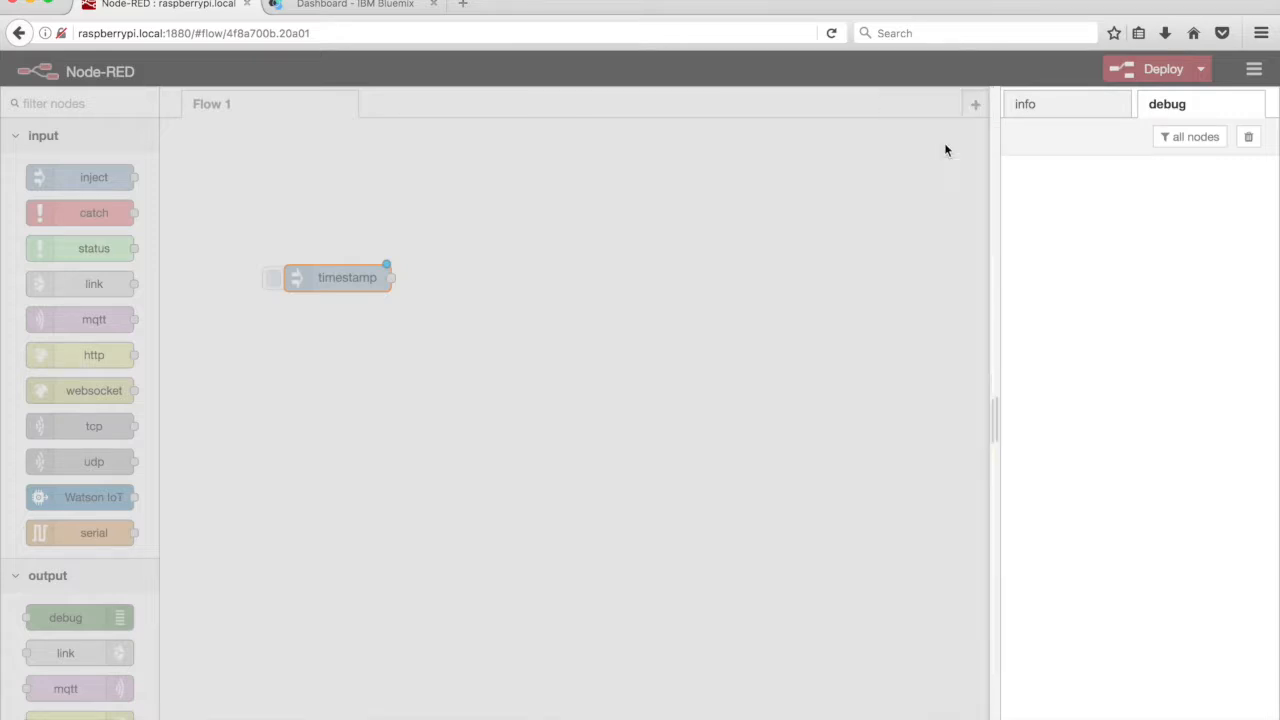
Place a change node named 'Start Listening' that sets msg.mode to the string 'start'
scroll(100, 572, "down", 15)
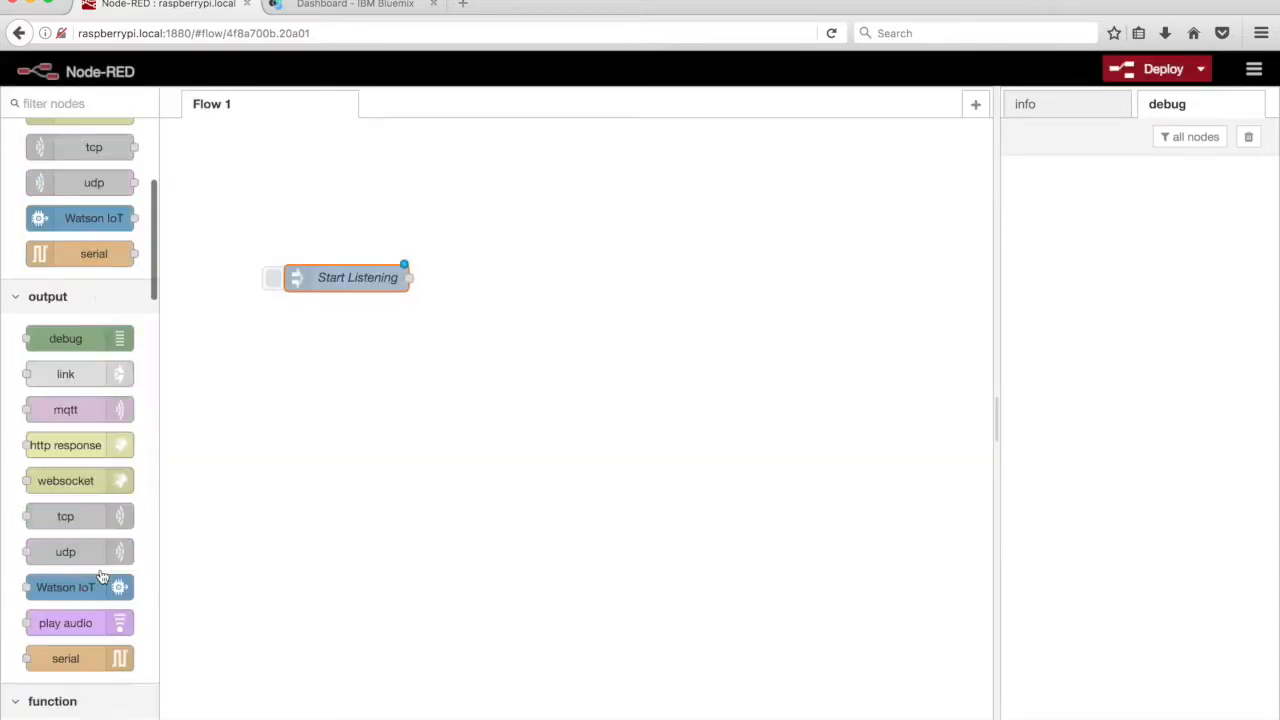
left_click_drag(81, 250, 480, 281)
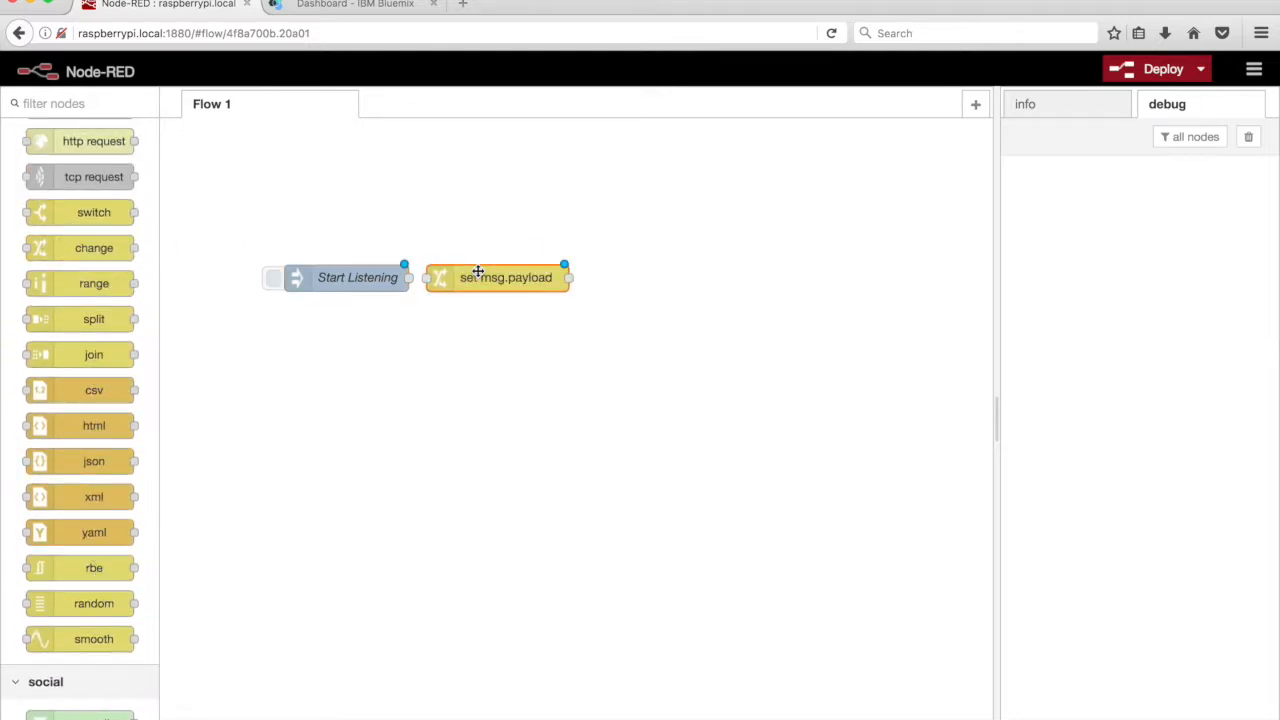
double_click(481, 282)
type("Start Listening")
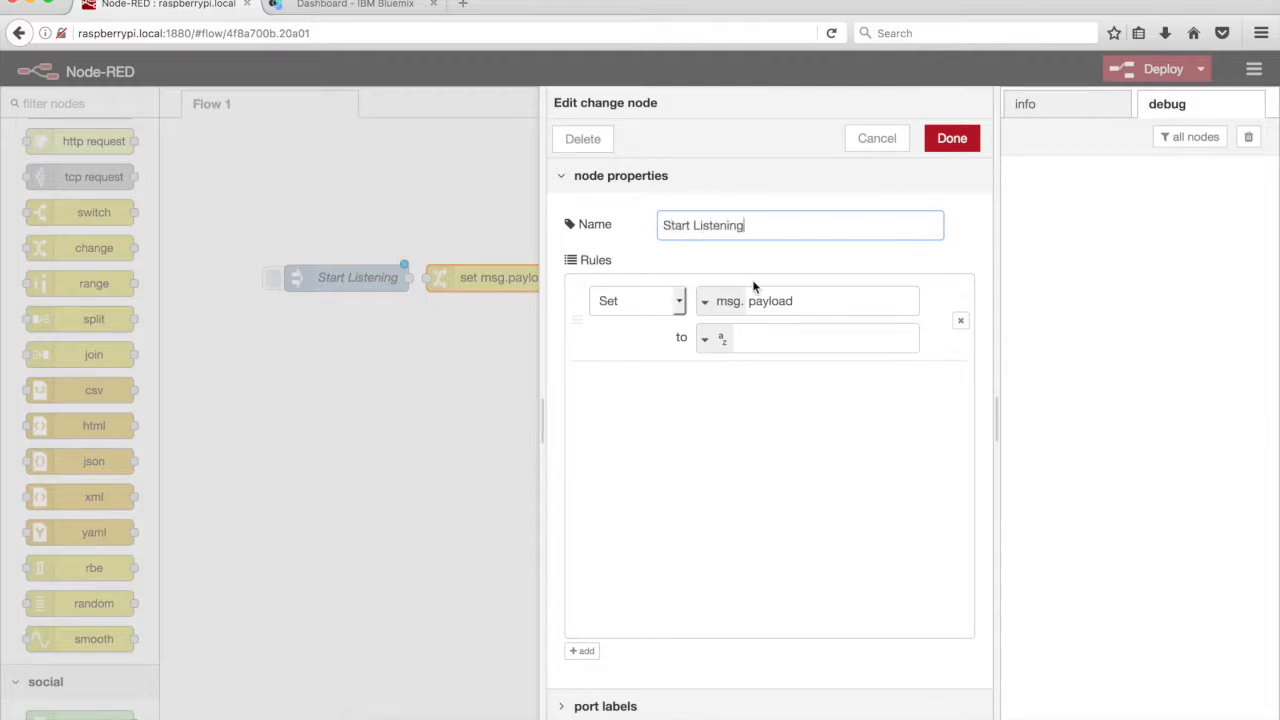
double_click(765, 300)
type("mode")
left_click(750, 338)
type("start")
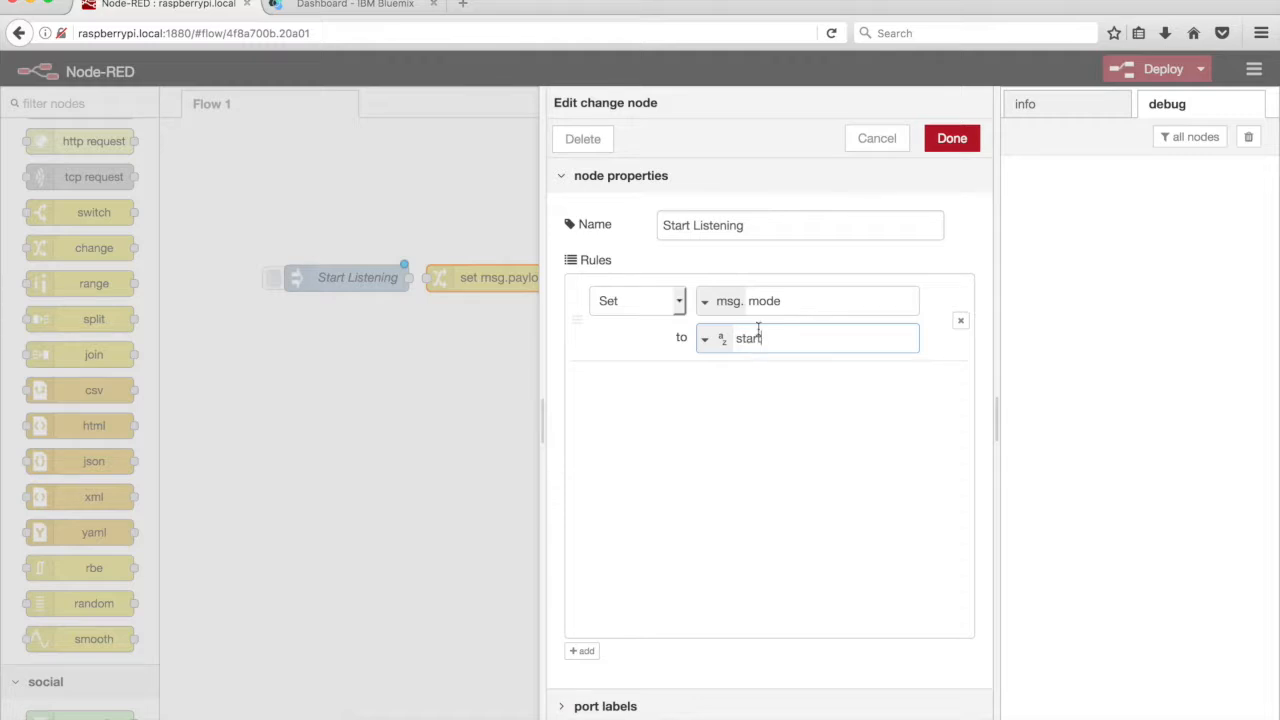
left_click(943, 140)
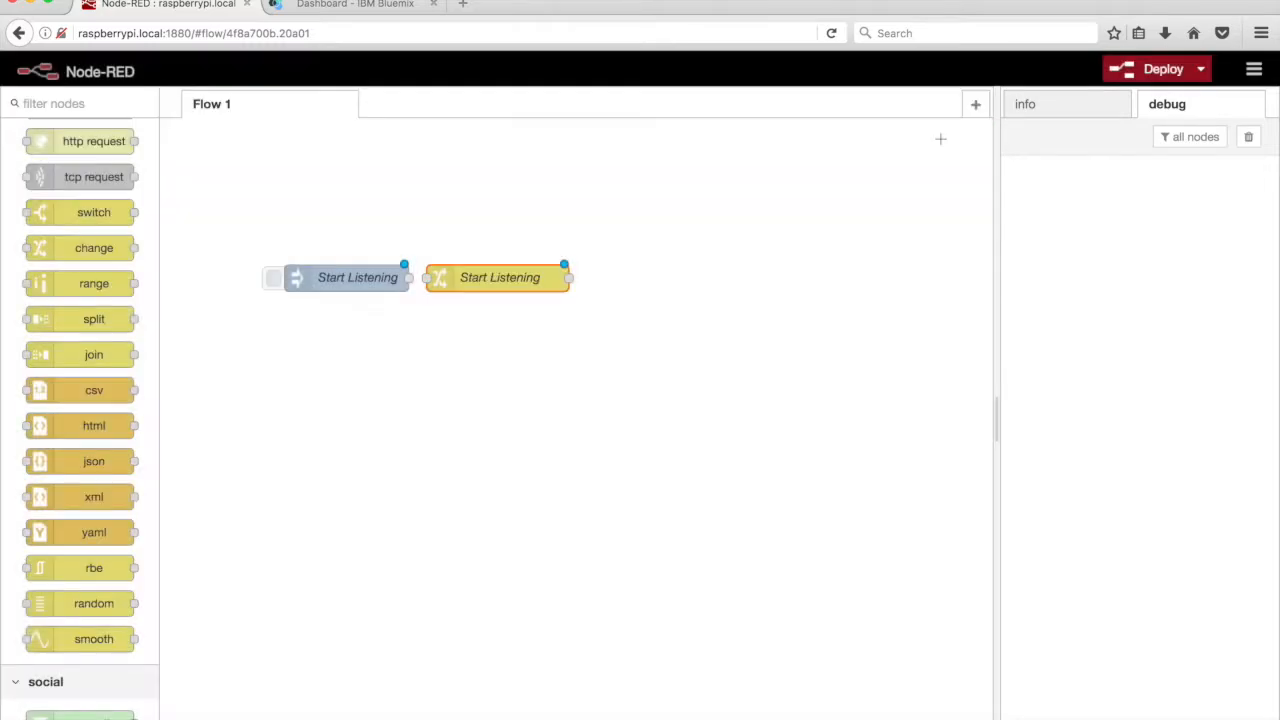
Add a change node below named 'Stop Listening' that sets msg.mode to the string 'stop'
left_click_drag(64, 248, 476, 336)
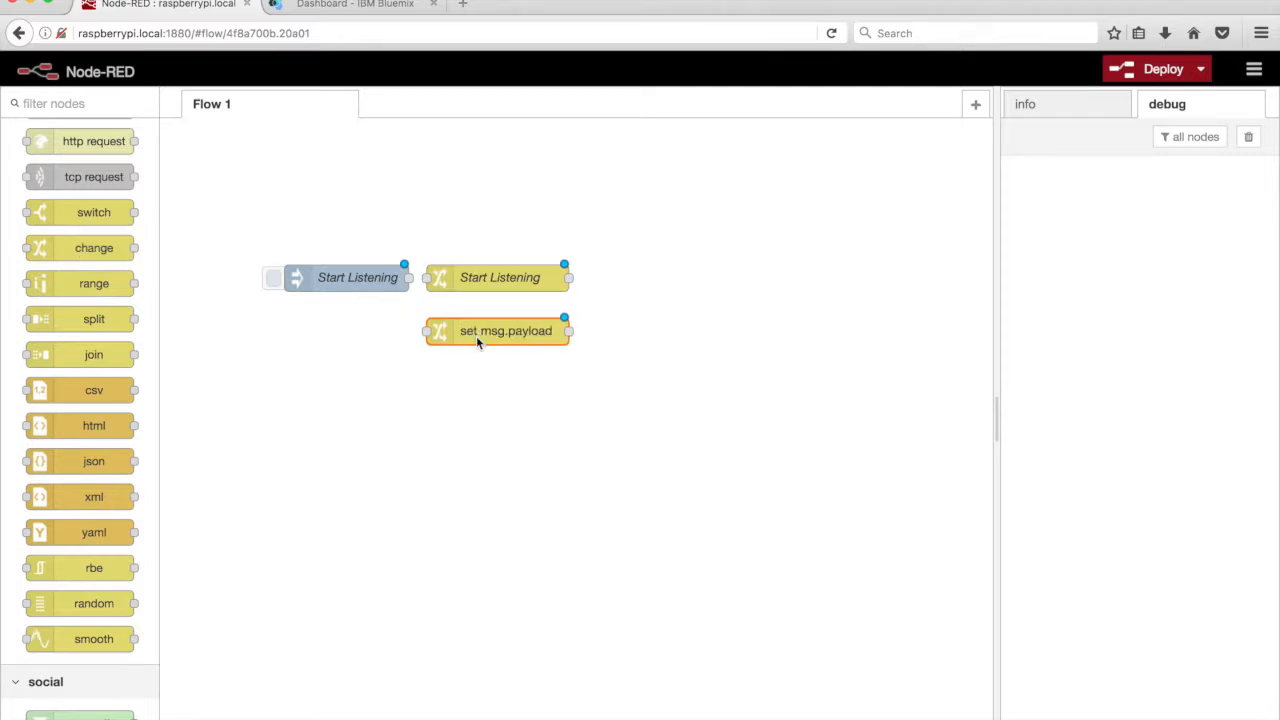
double_click(476, 336)
type("St")
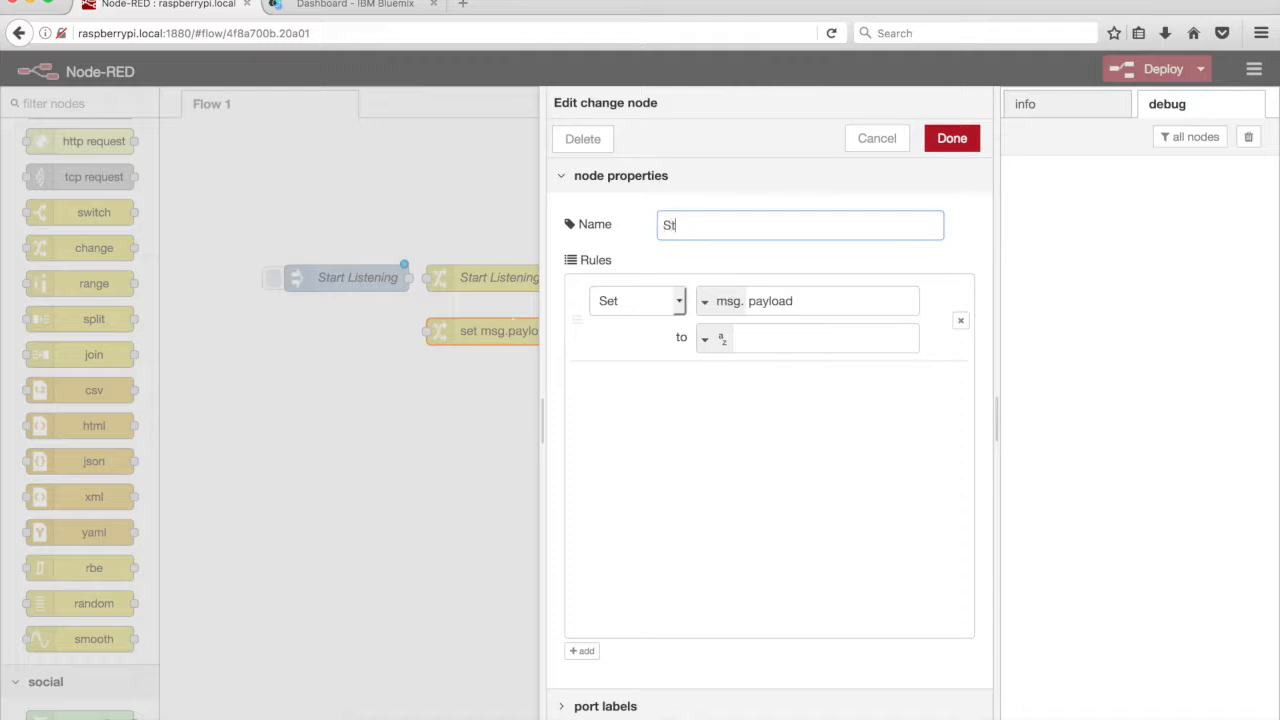
type("op Listening")
double_click(774, 298)
type("mode")
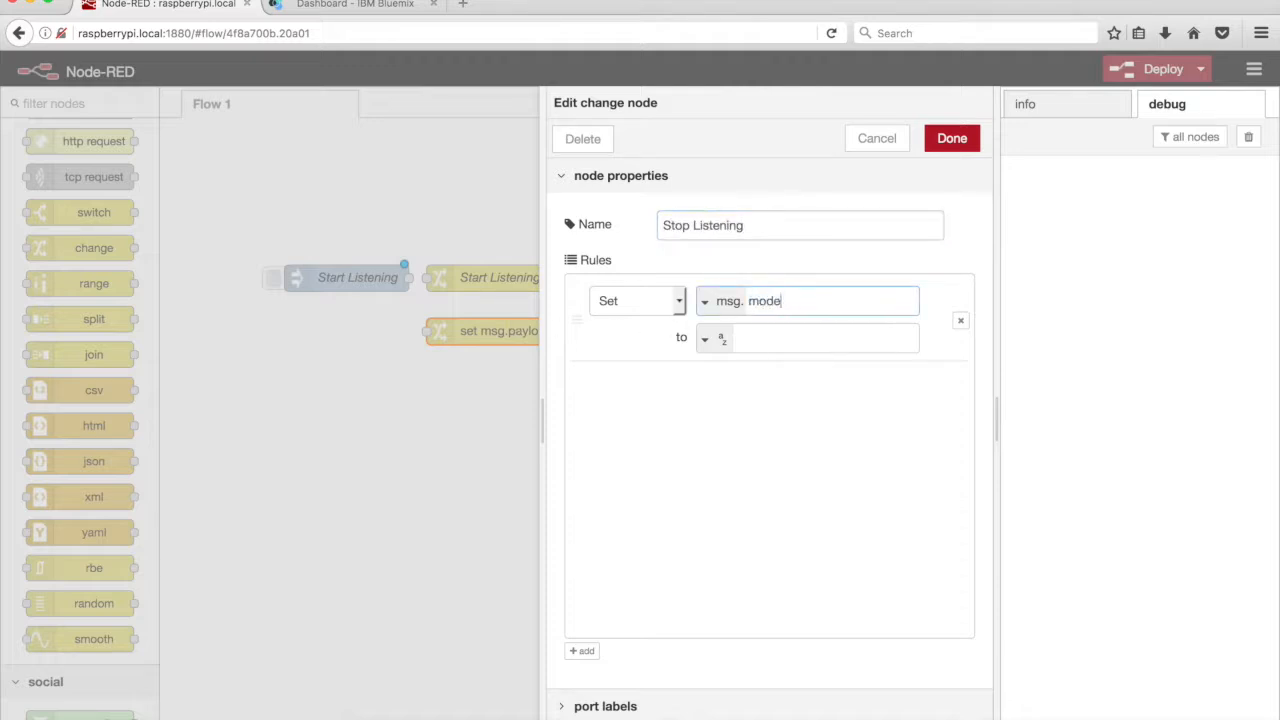
left_click(768, 336)
type("stop")
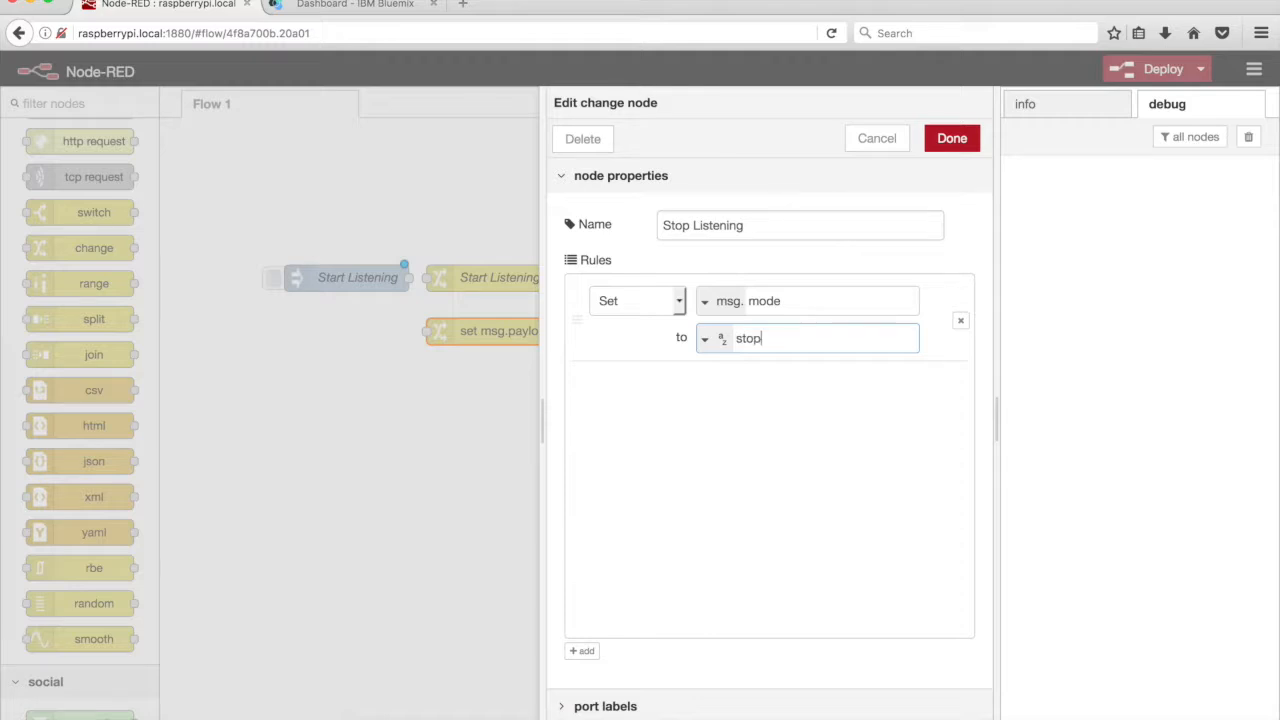
left_click(951, 141)
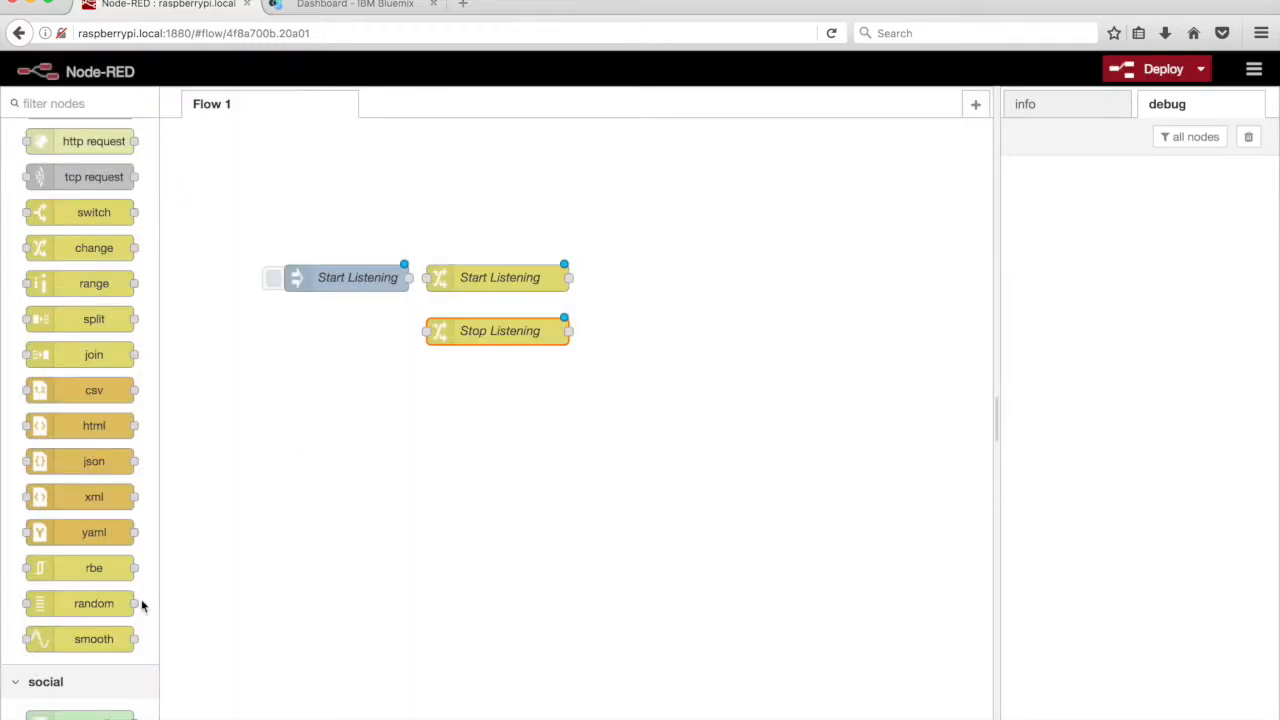
Drop a TJBot listen node onto the flow and open its settings
scroll(141, 603, "down", 10)
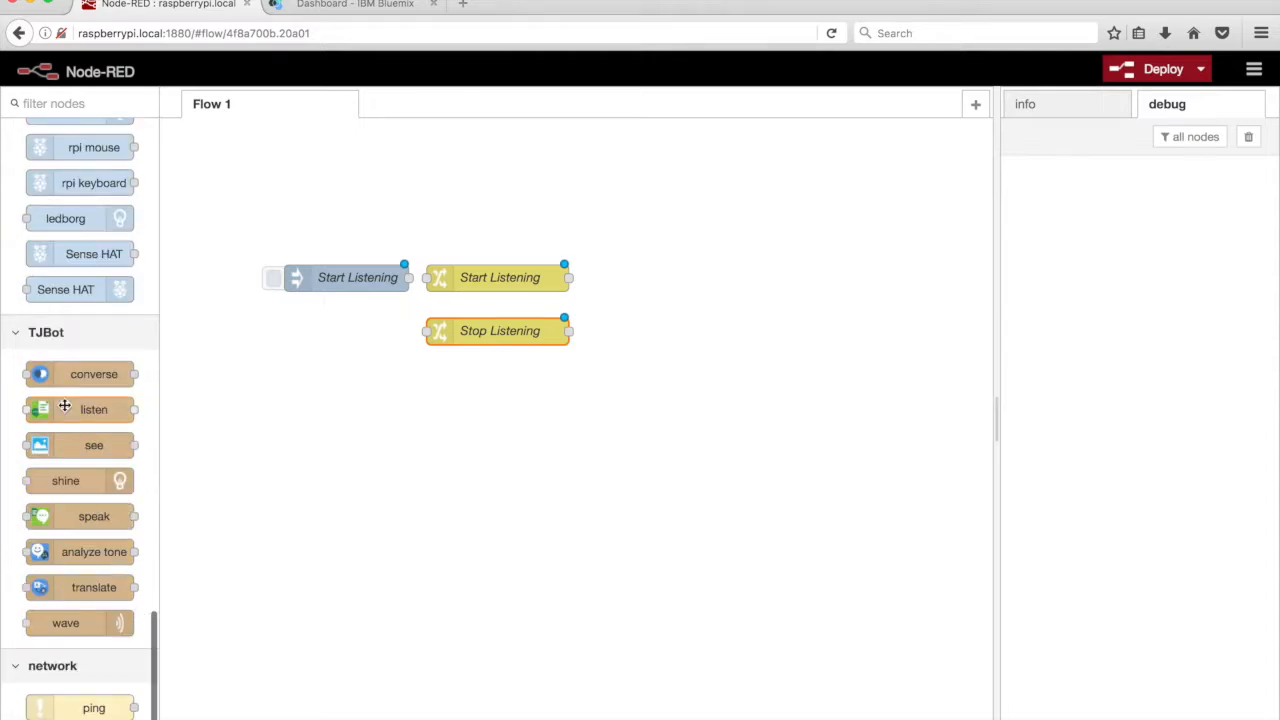
left_click_drag(64, 406, 614, 305)
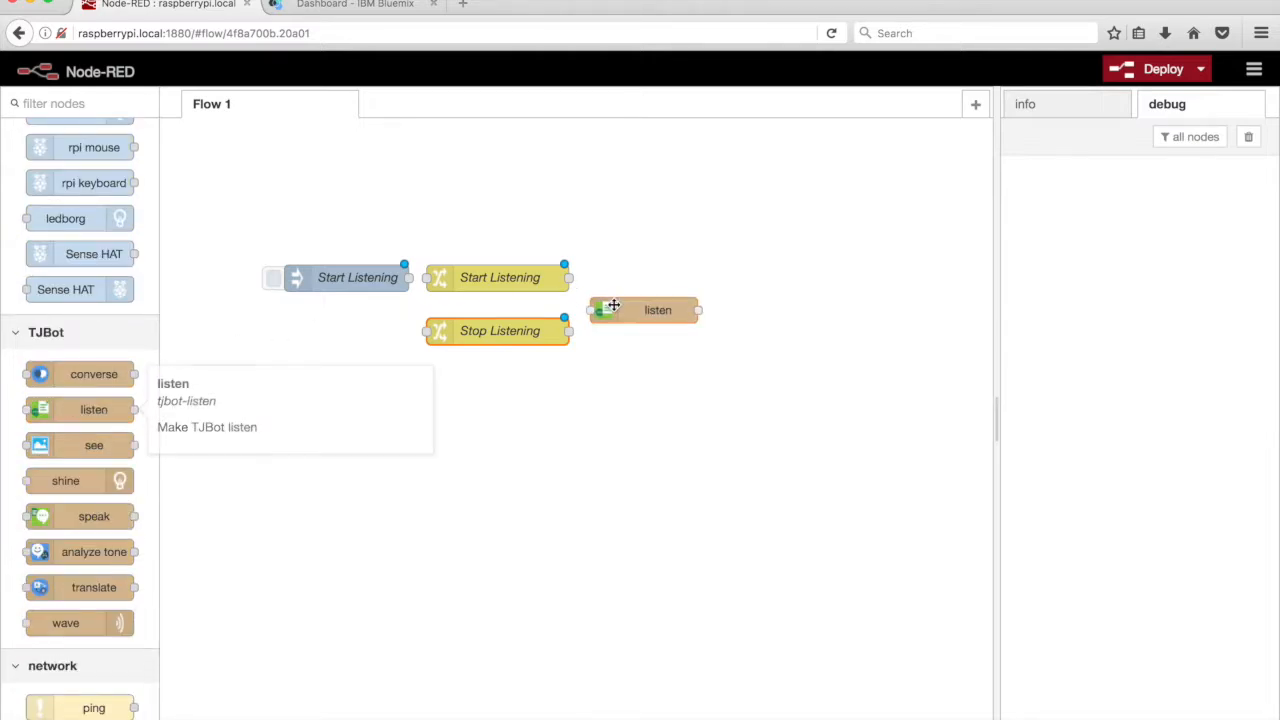
double_click(614, 305)
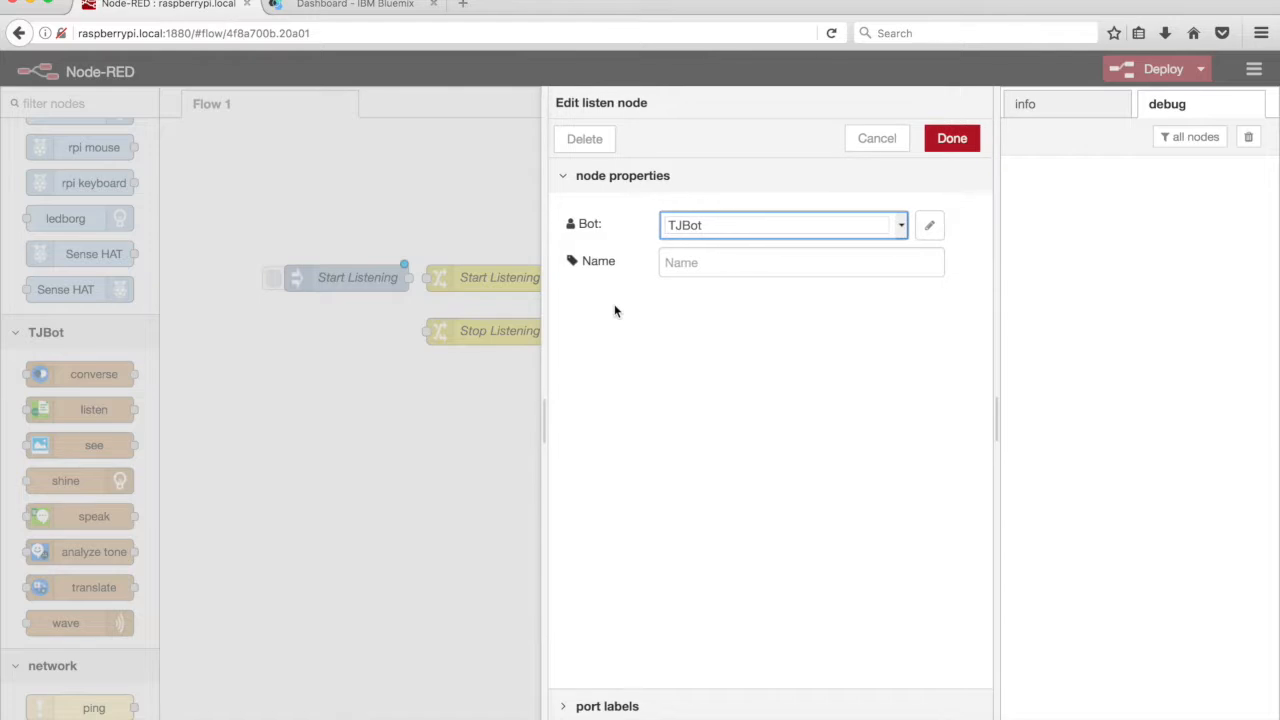
Set the TJBot bot configuration to listen in US English with a microphone
left_click(929, 225)
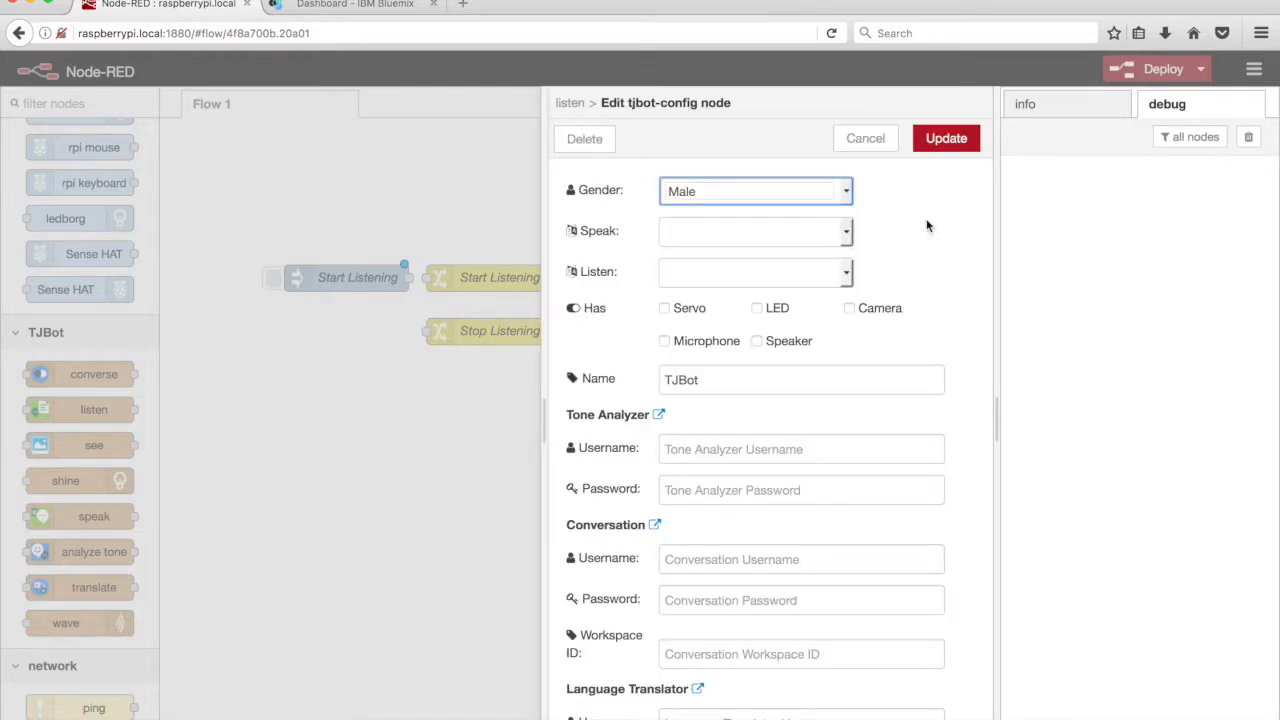
left_click(842, 273)
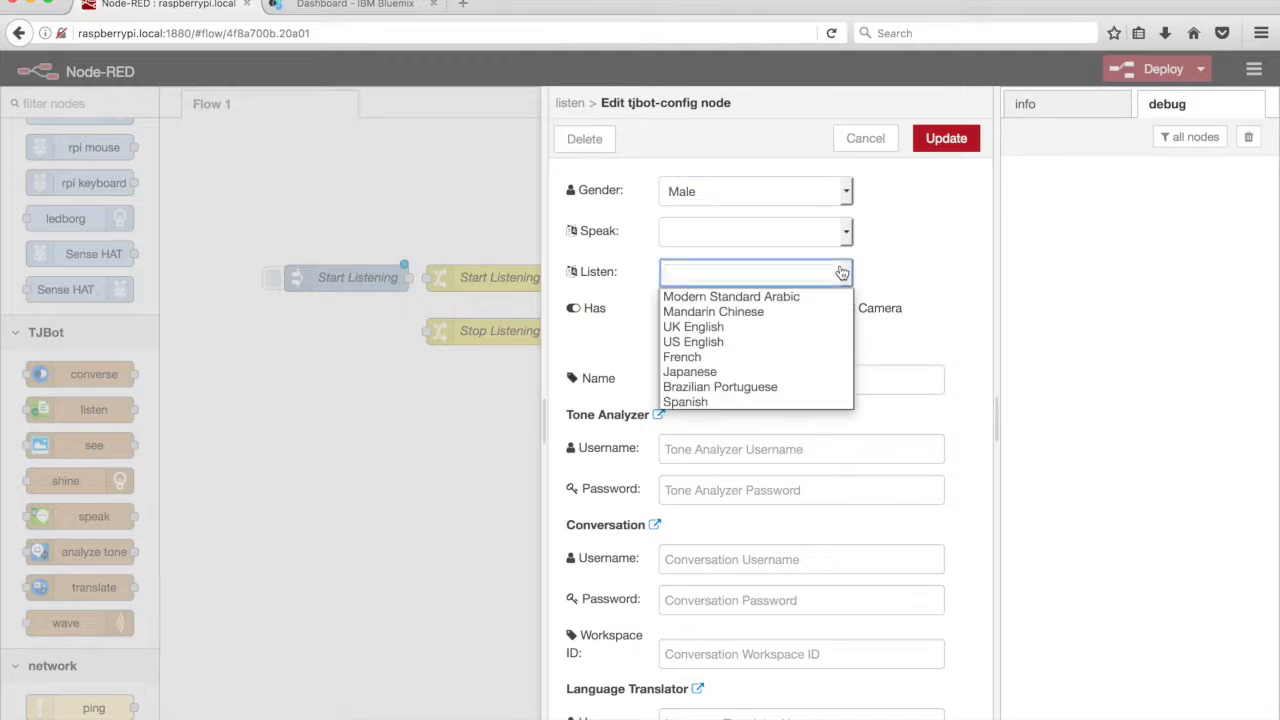
left_click(731, 342)
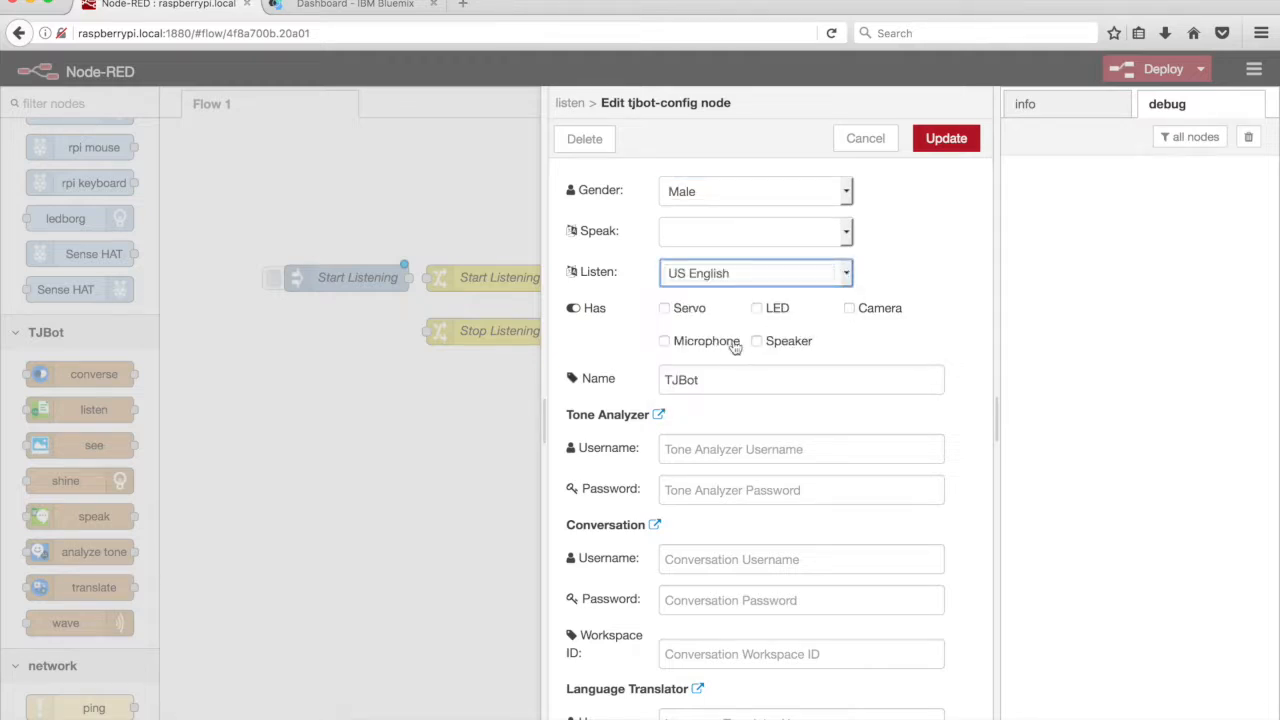
left_click(666, 342)
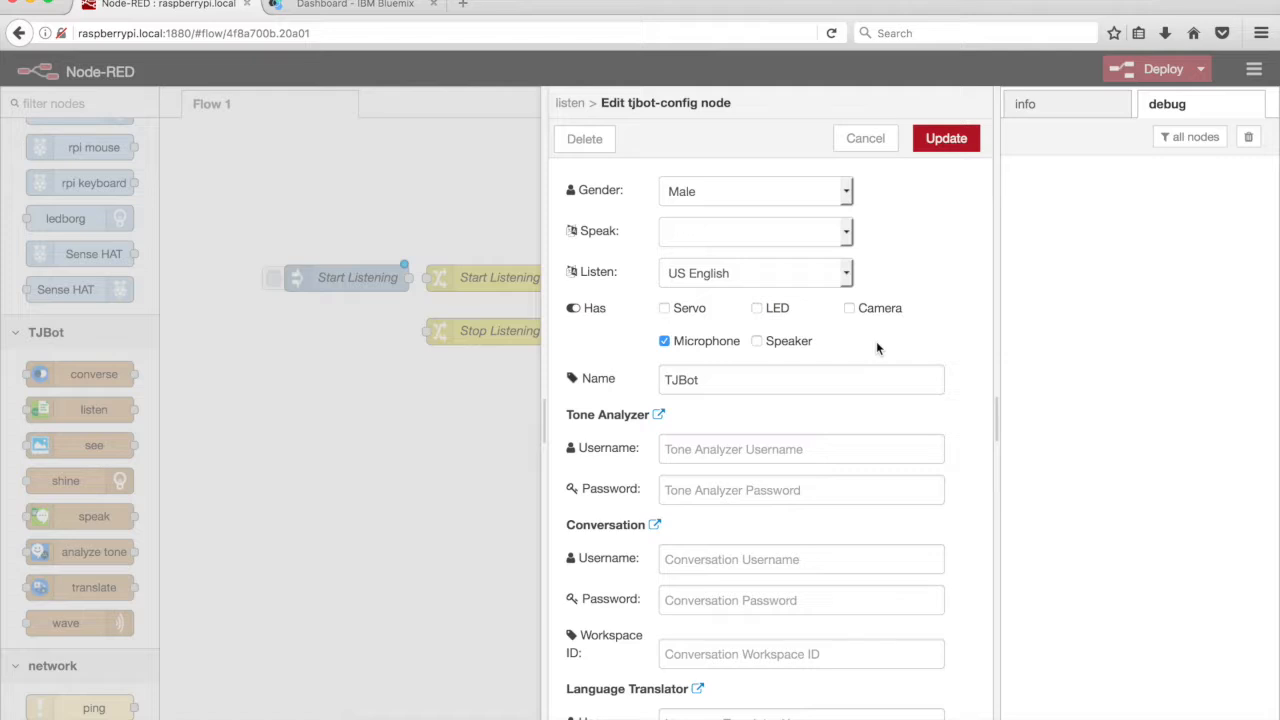
scroll(876, 345, "down", 5)
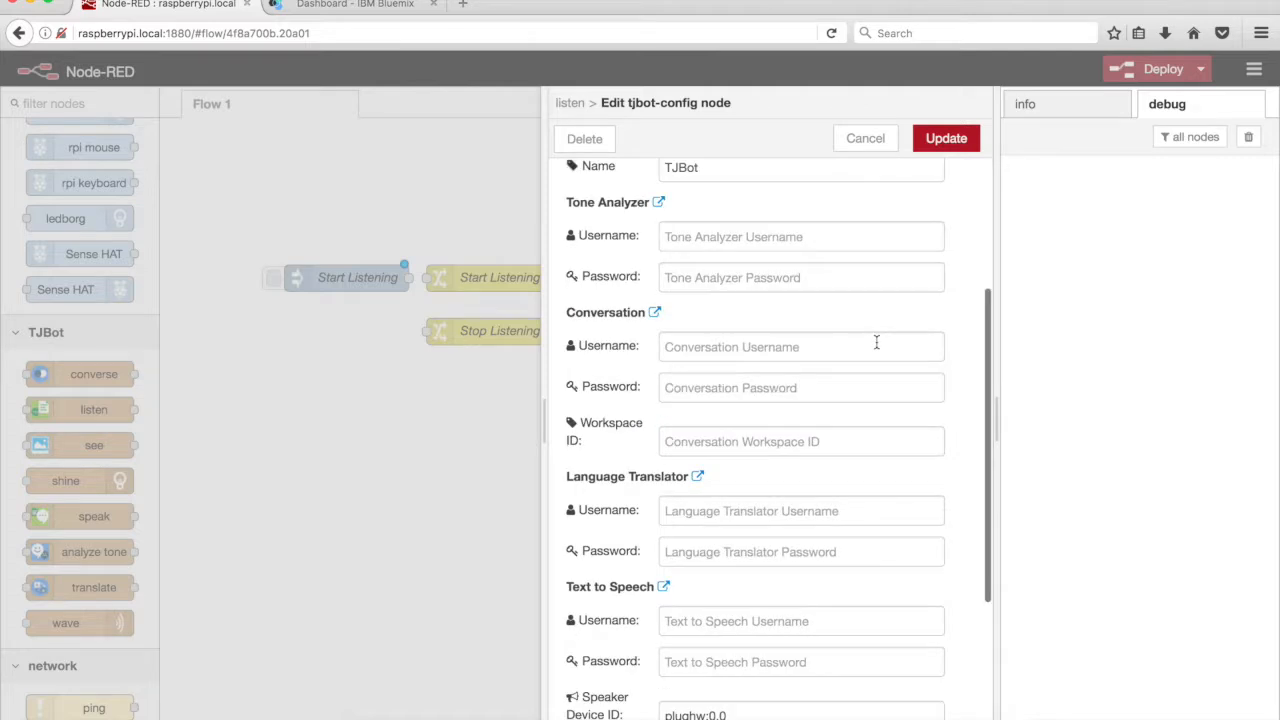
scroll(876, 343, "down", 5)
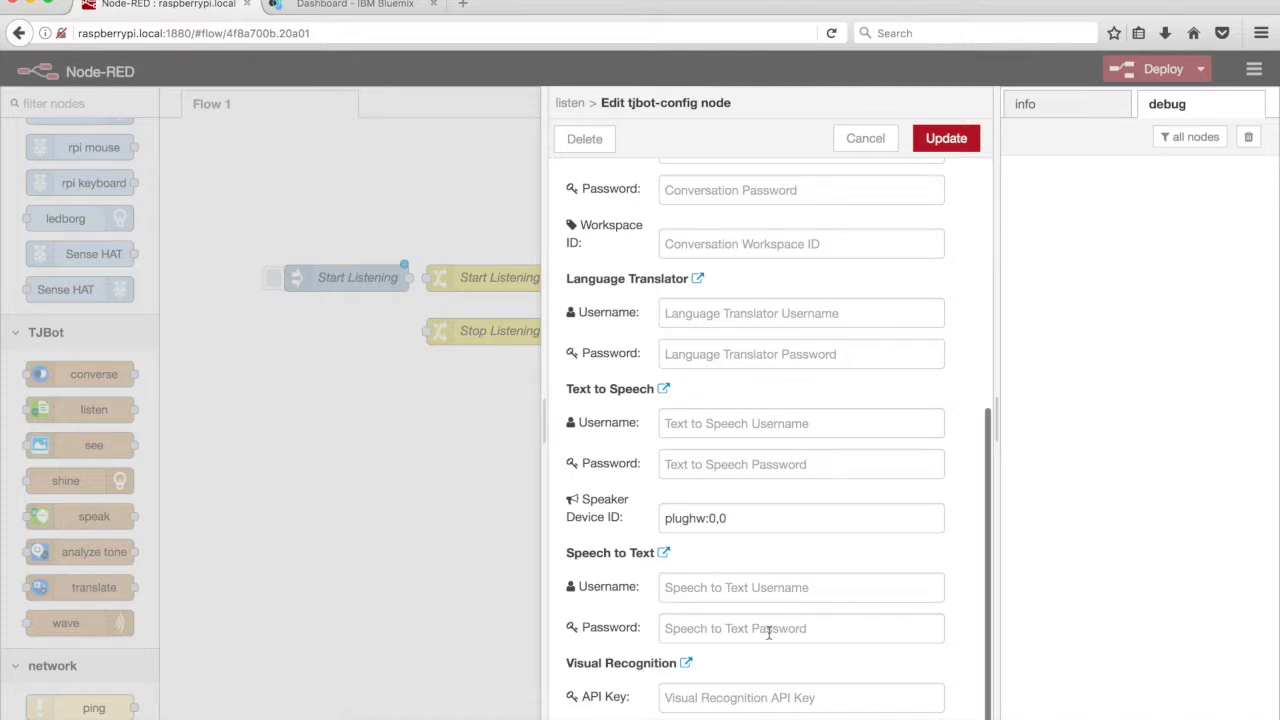
Create the Speech to Text service and copy the username from Credentials-1
left_click(665, 554)
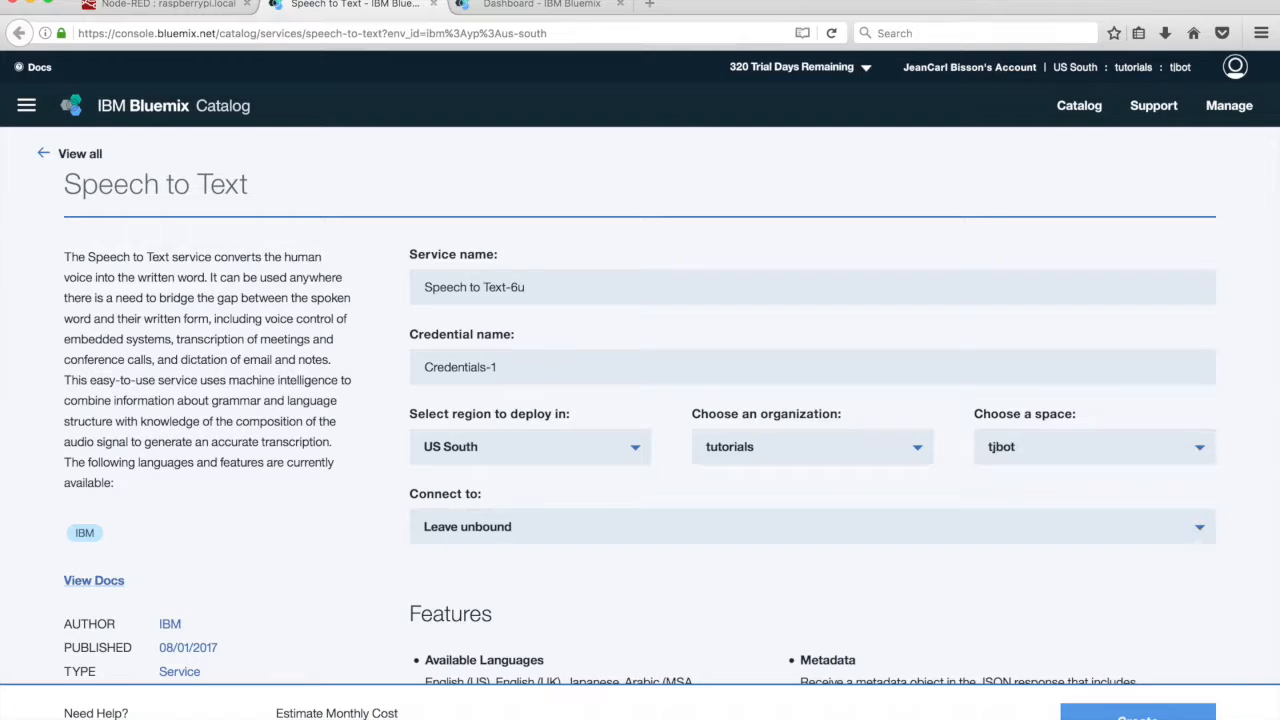
left_click(1138, 715)
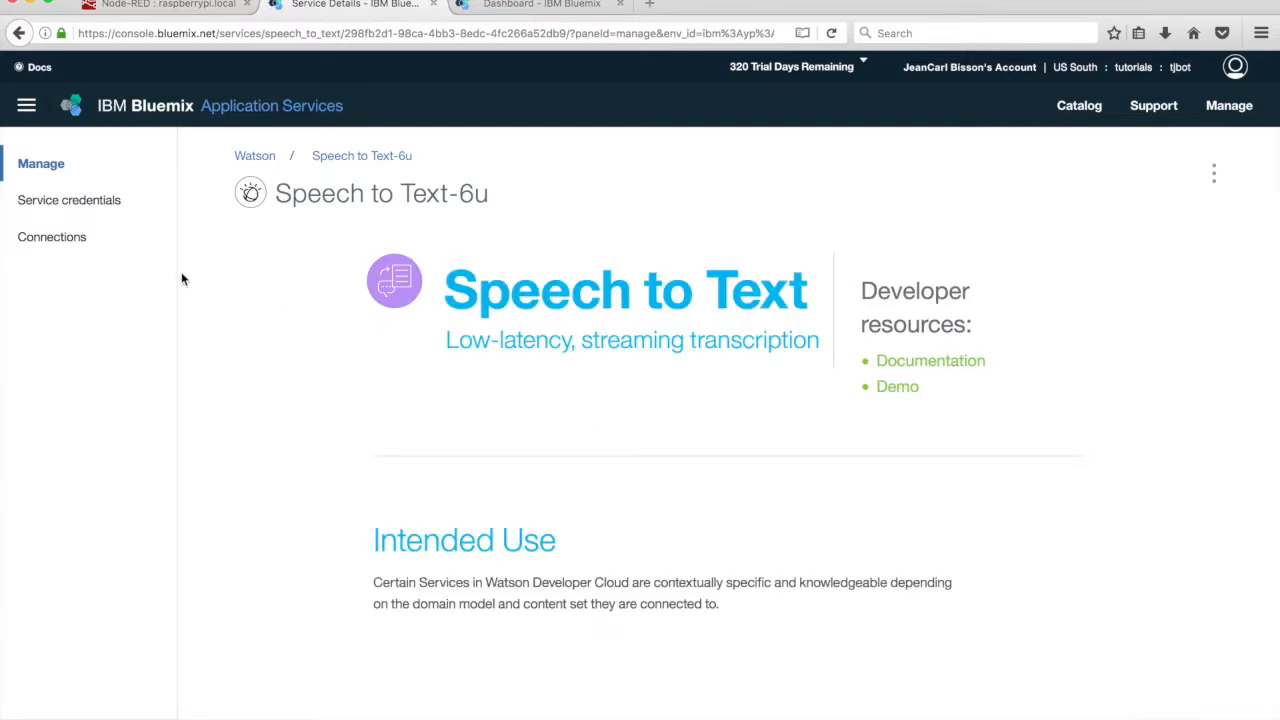
left_click(110, 202)
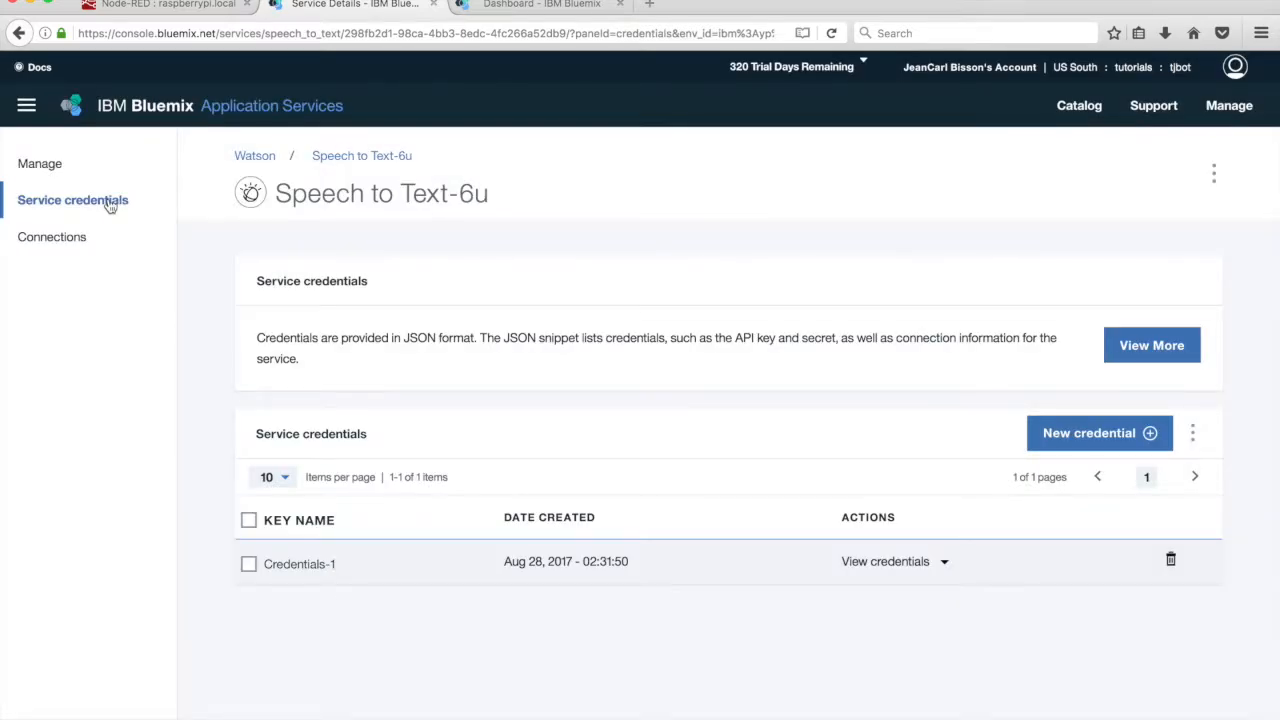
left_click(886, 563)
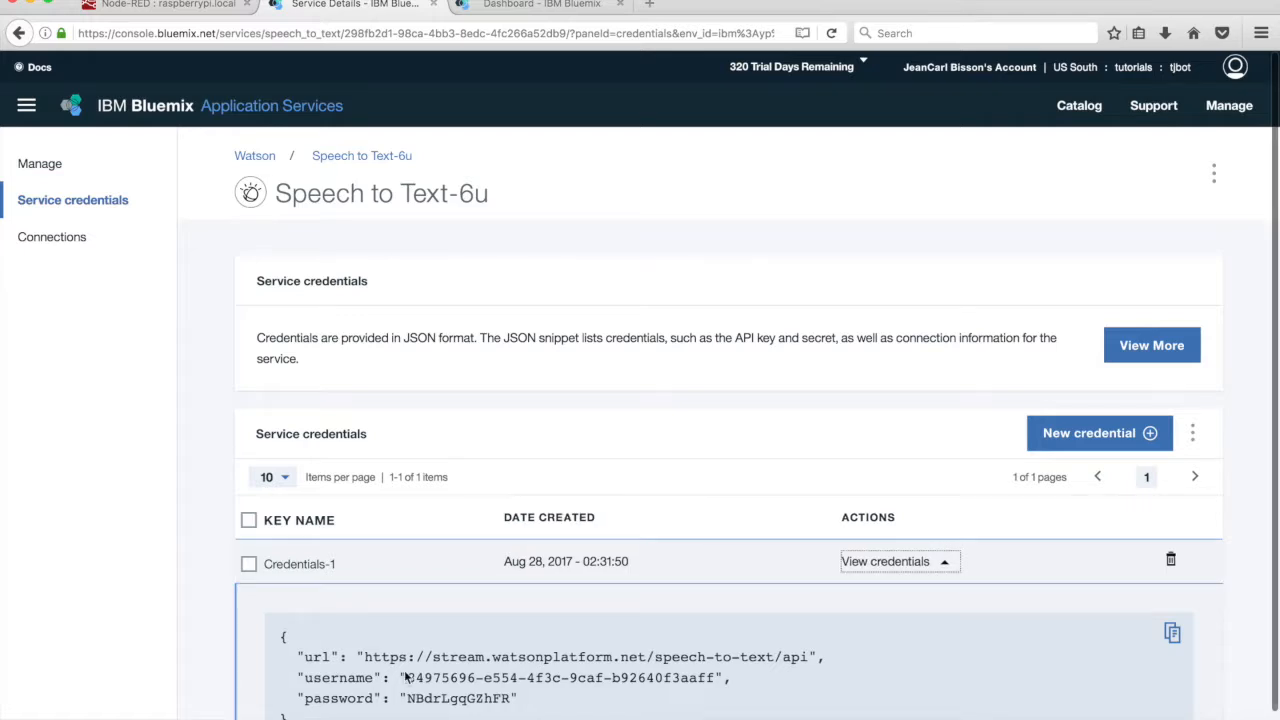
double_click(708, 677)
key("super+c")
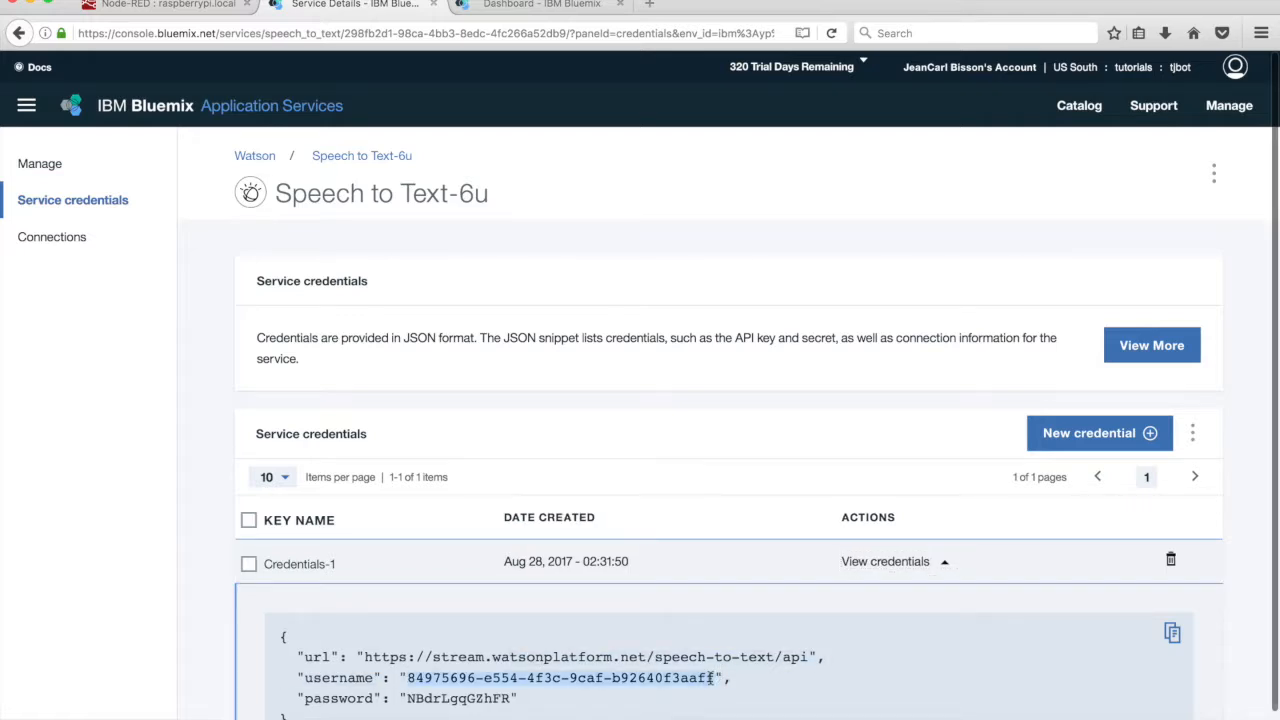
left_click(185, 4)
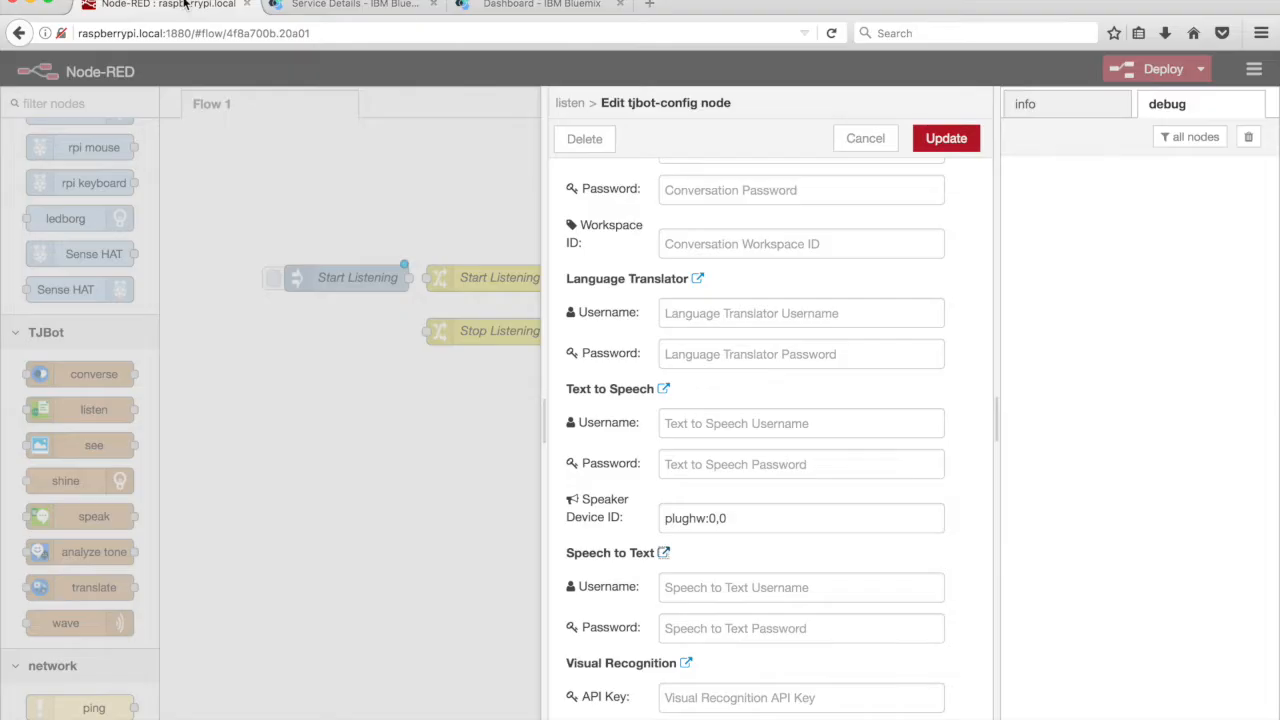
Paste the Speech to Text username and password into the TJBot config and save the Listen node
left_click(760, 588)
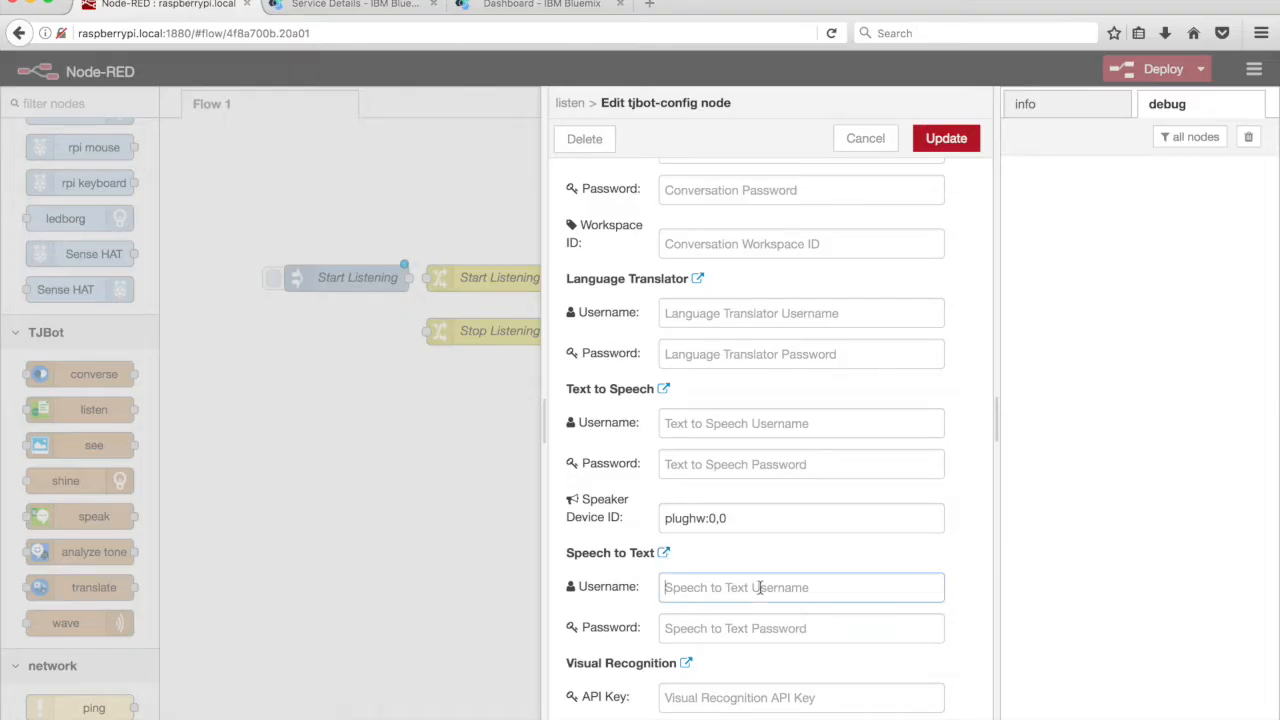
key("super+v")
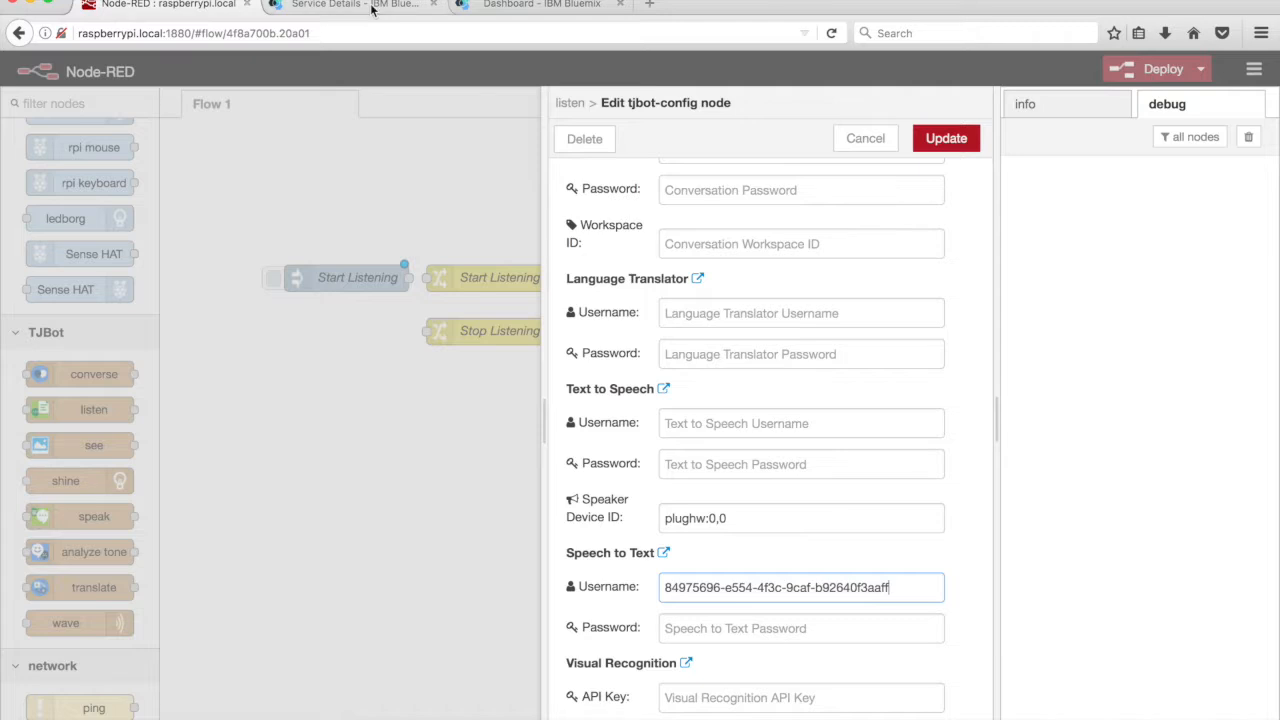
left_click(370, 5)
double_click(440, 698)
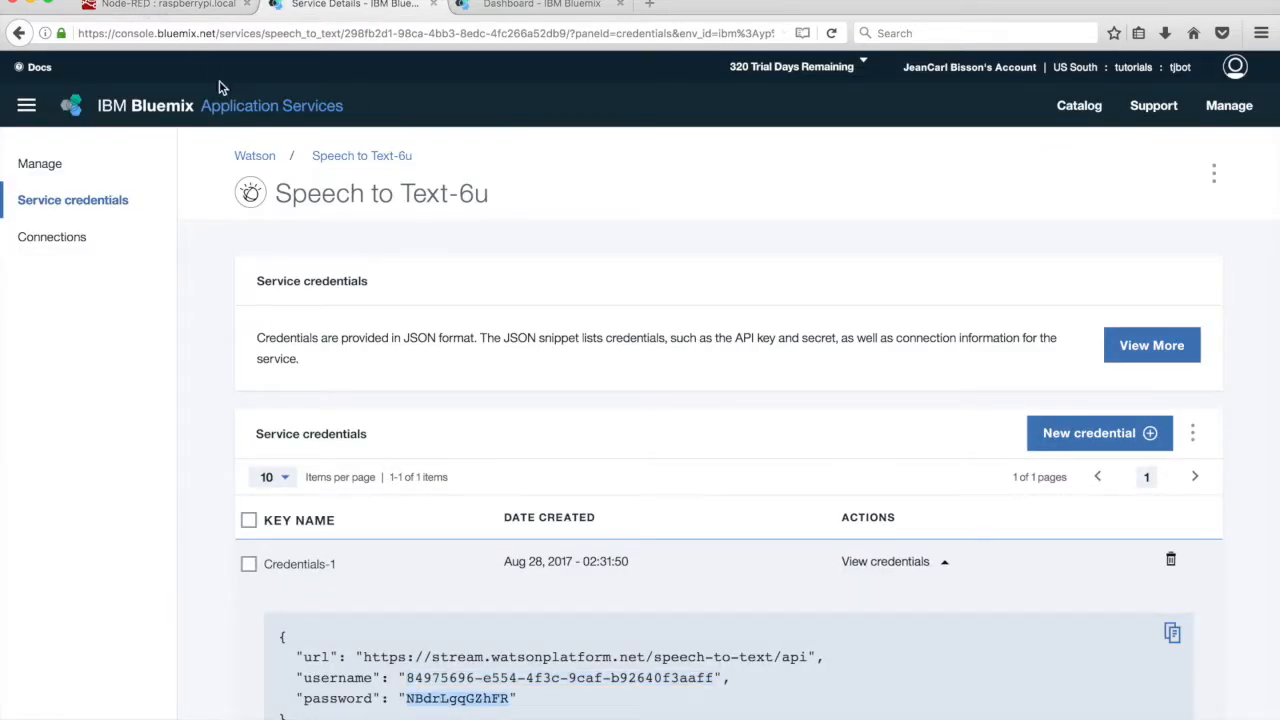
key("ctrl+shift+Tab")
left_click(721, 622)
key("super+v")
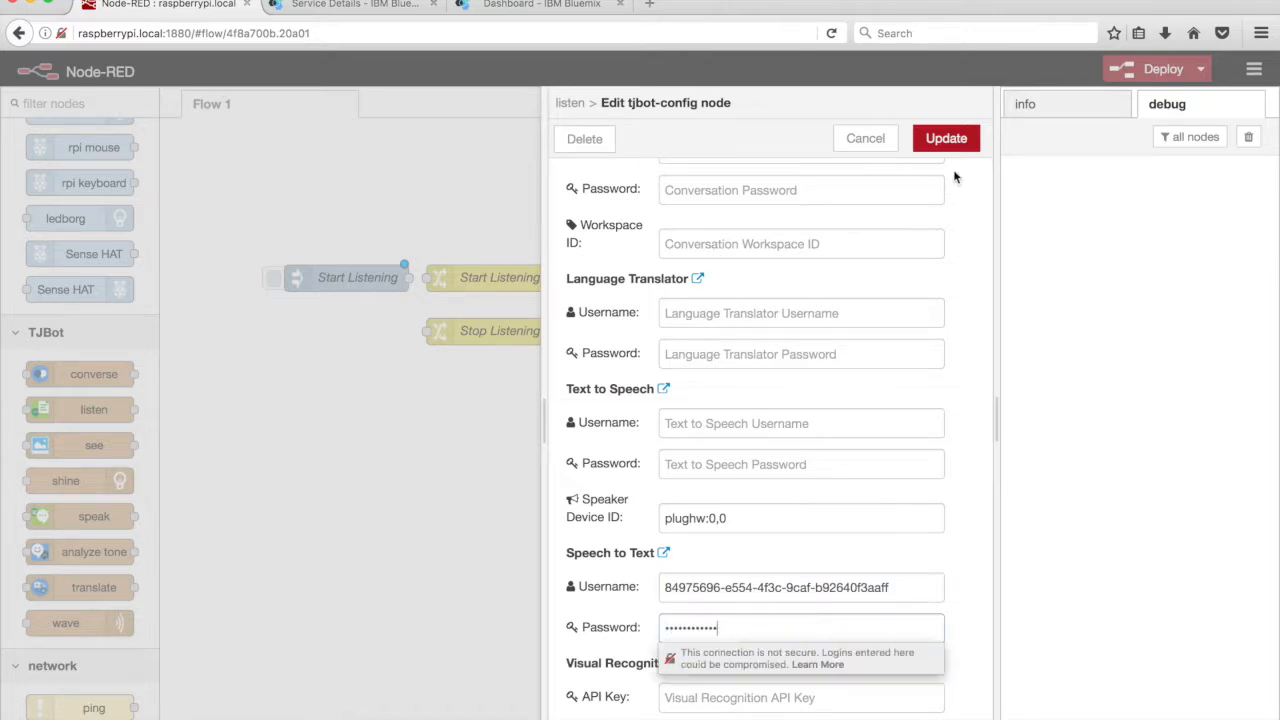
left_click(946, 139)
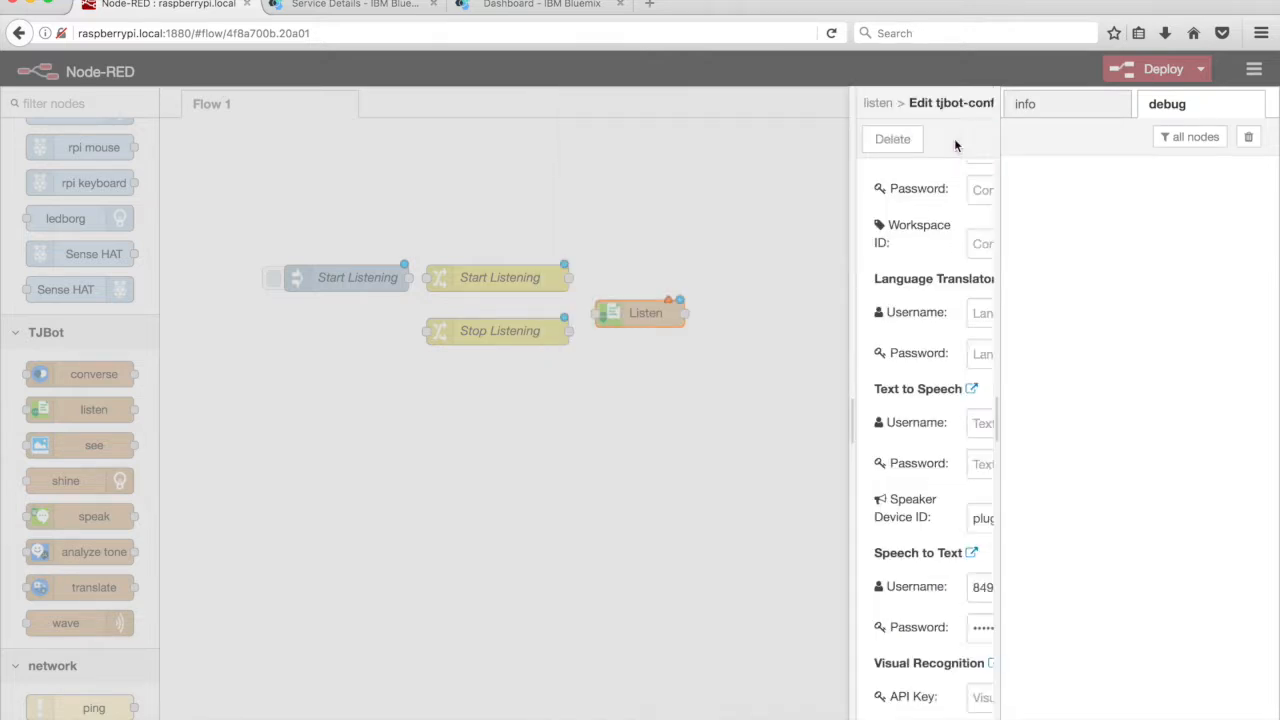
left_click(953, 140)
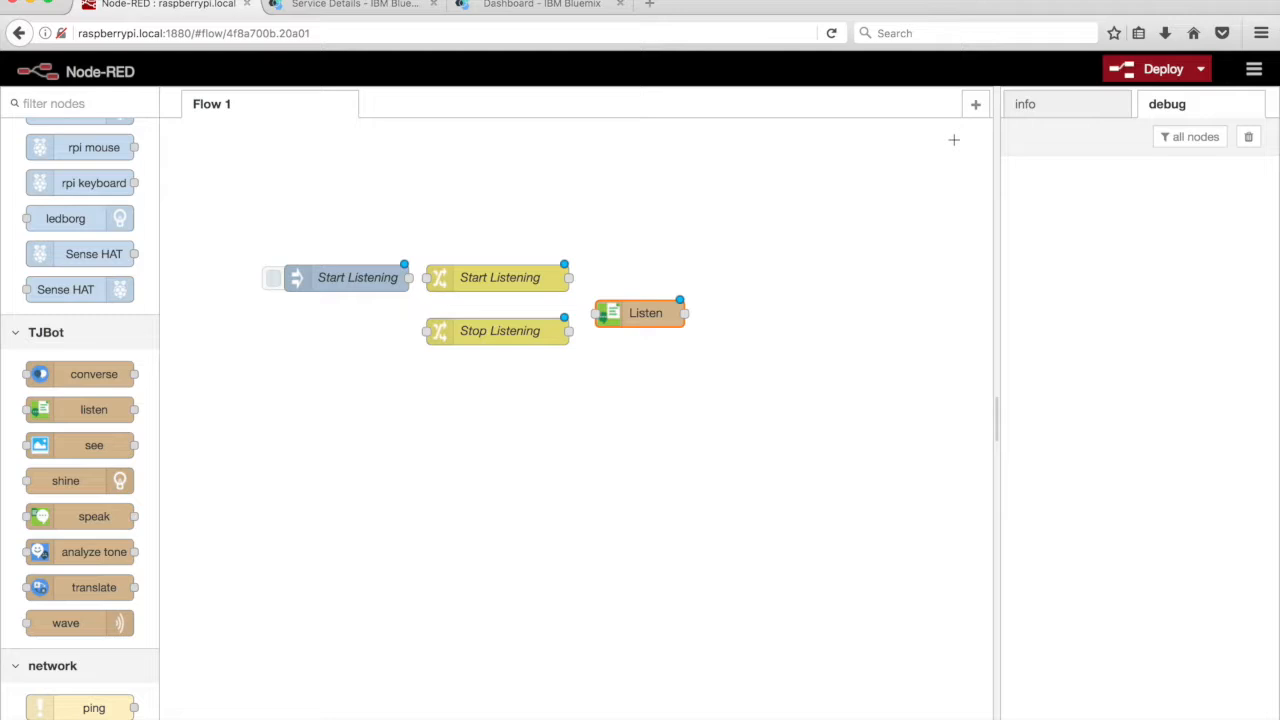
Install node-red-bluemix-nodes from a 'bluemix' search in Manage palette
left_click(1256, 70)
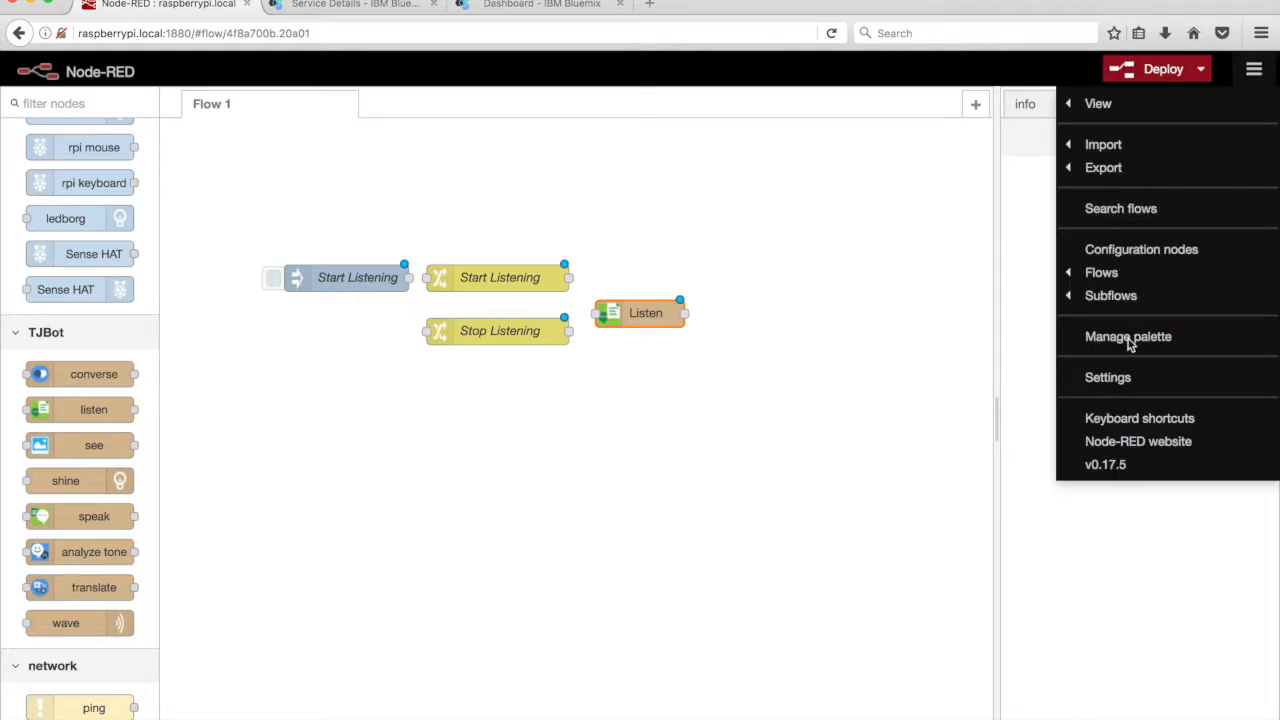
left_click(1129, 340)
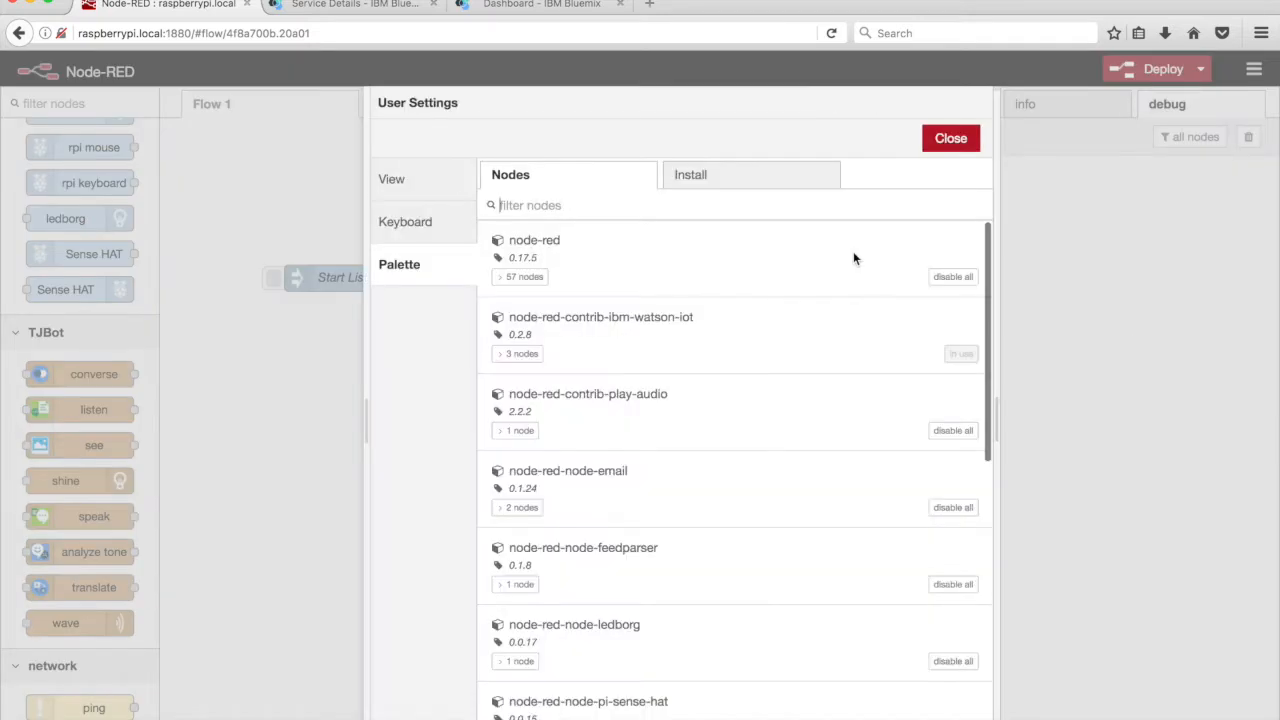
left_click(779, 179)
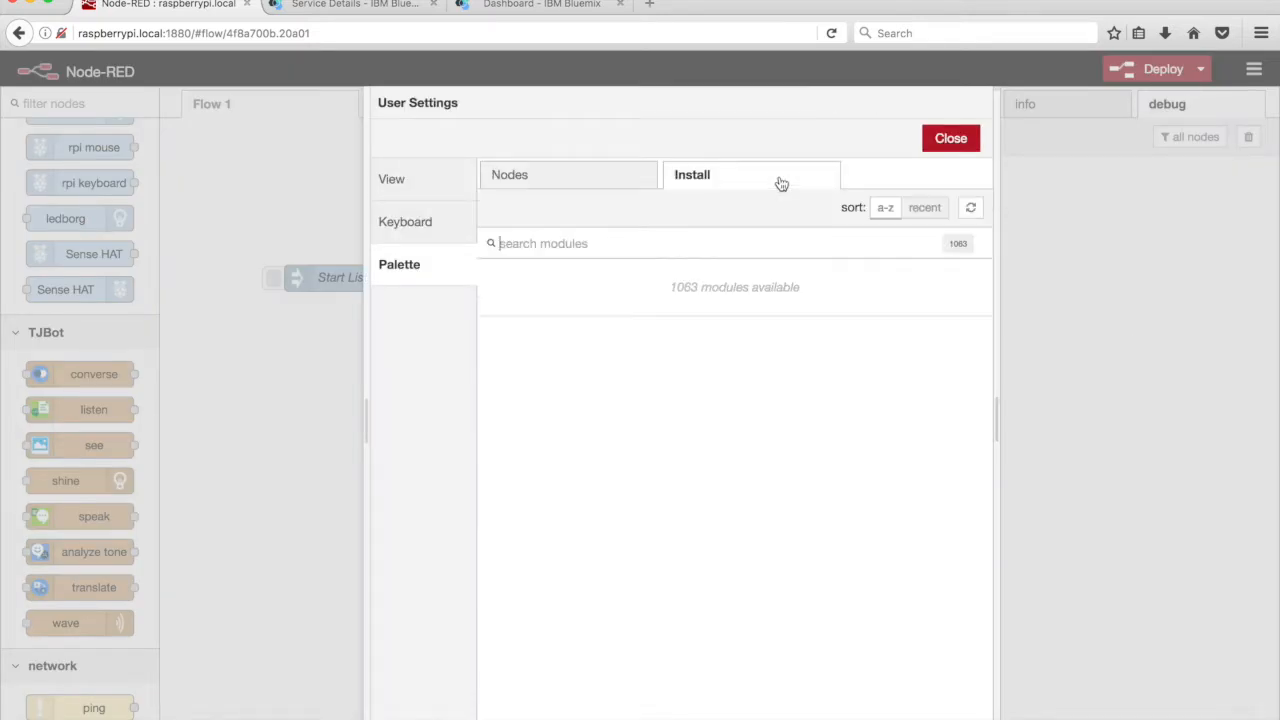
type("bluemix")
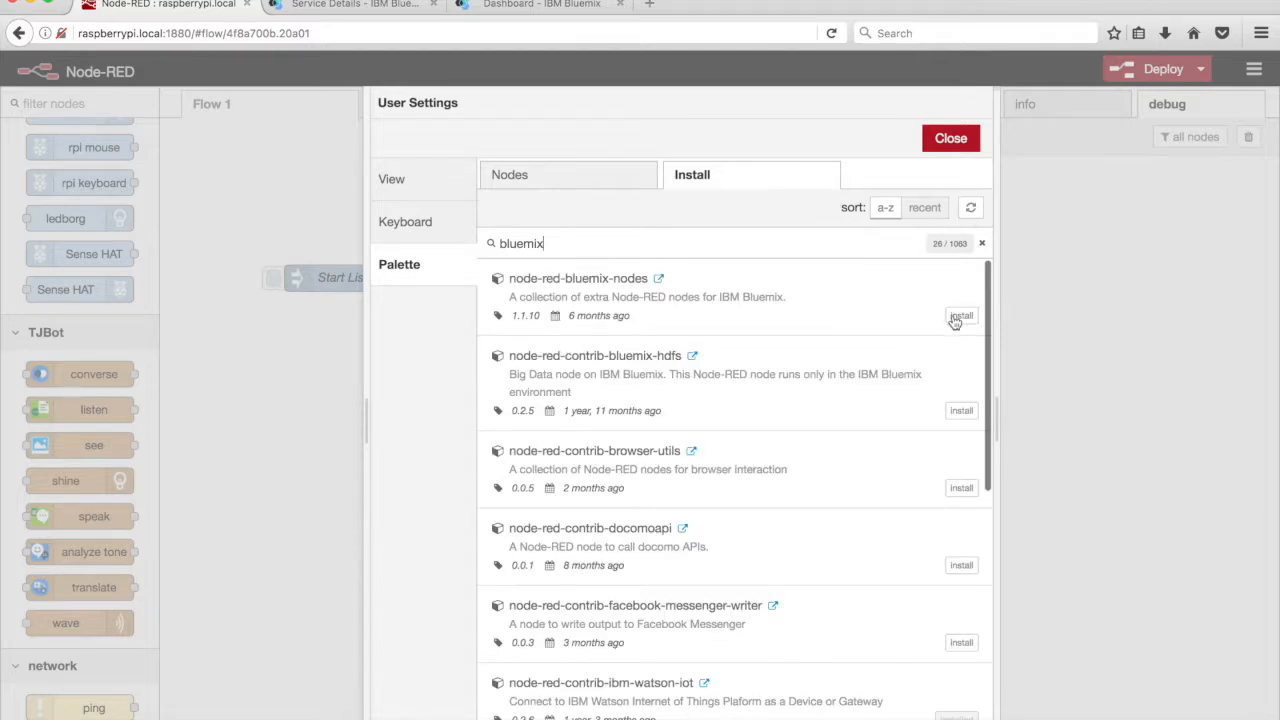
left_click(959, 316)
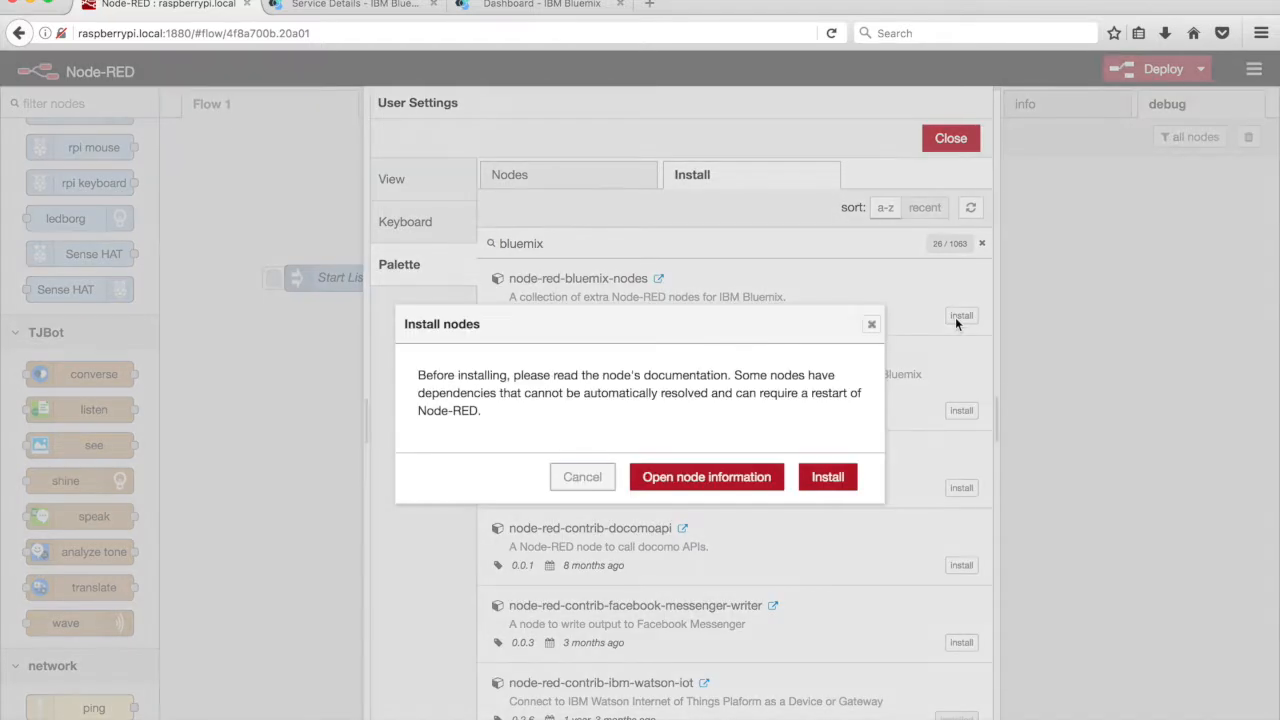
left_click(827, 479)
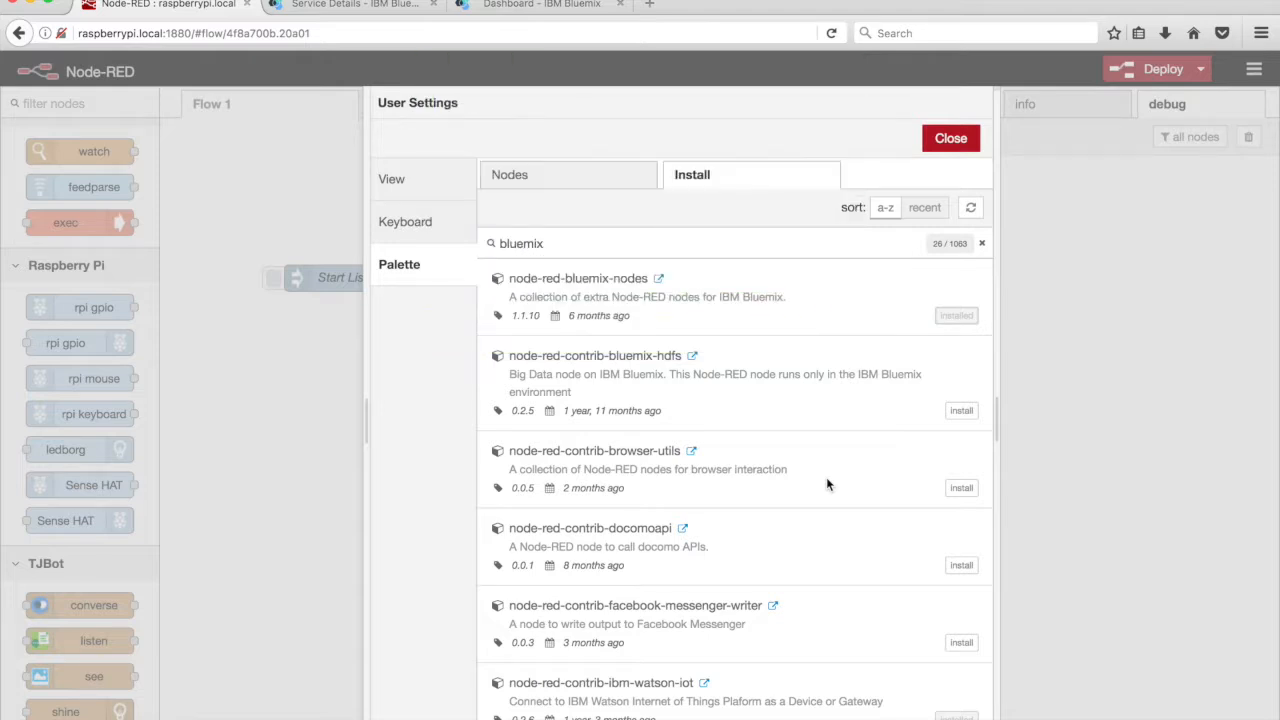
left_click(953, 140)
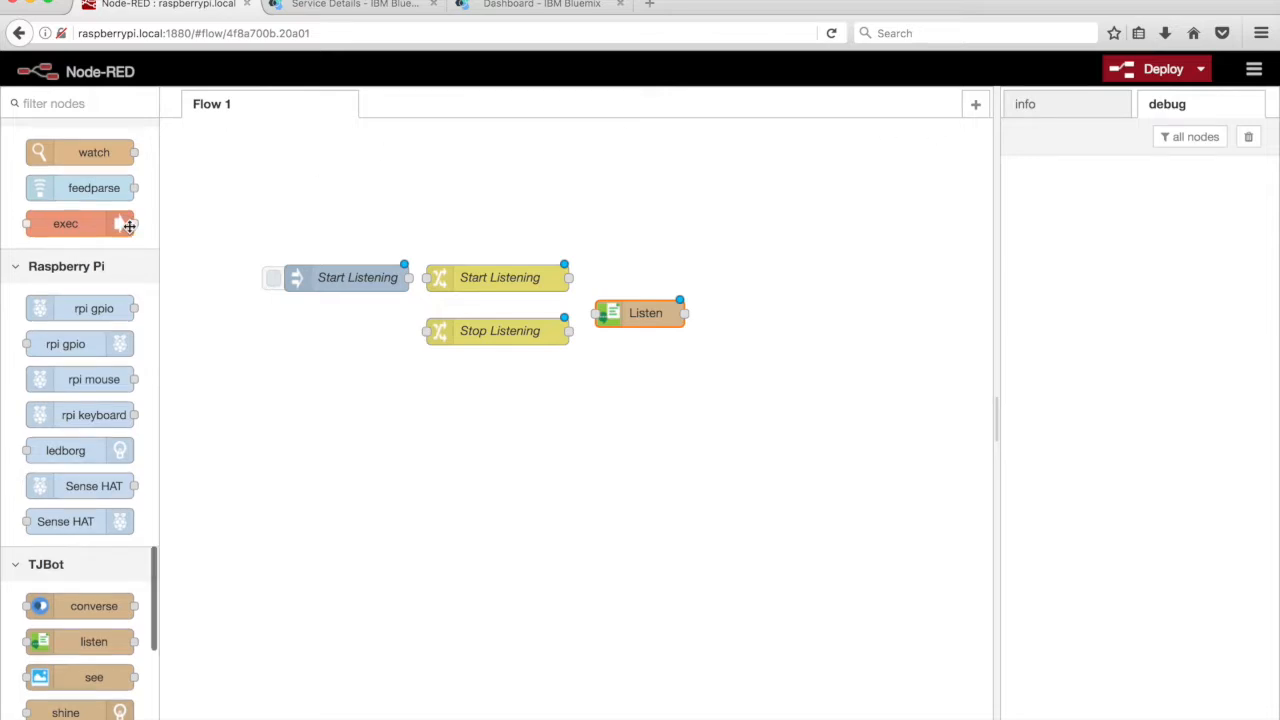
Place a twilio output node to the right of the Listen node
scroll(130, 226, "up", 5)
scroll(130, 226, "up", 15)
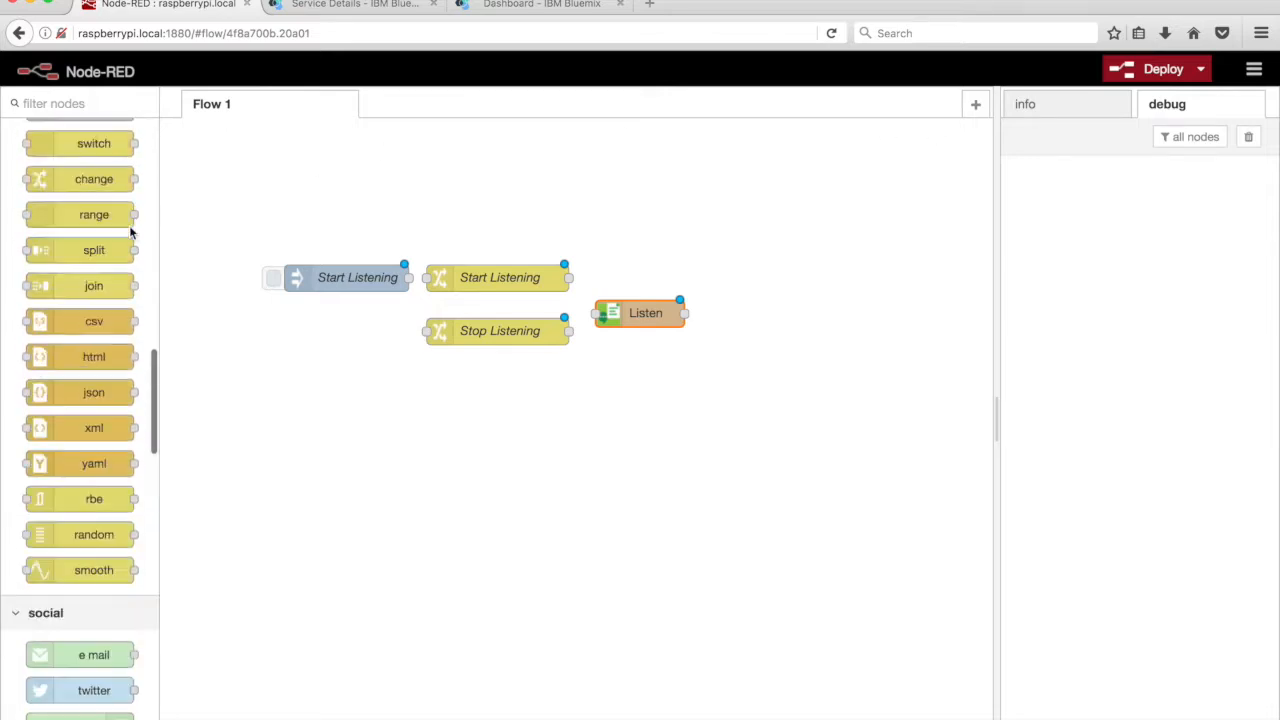
scroll(129, 225, "up", 10)
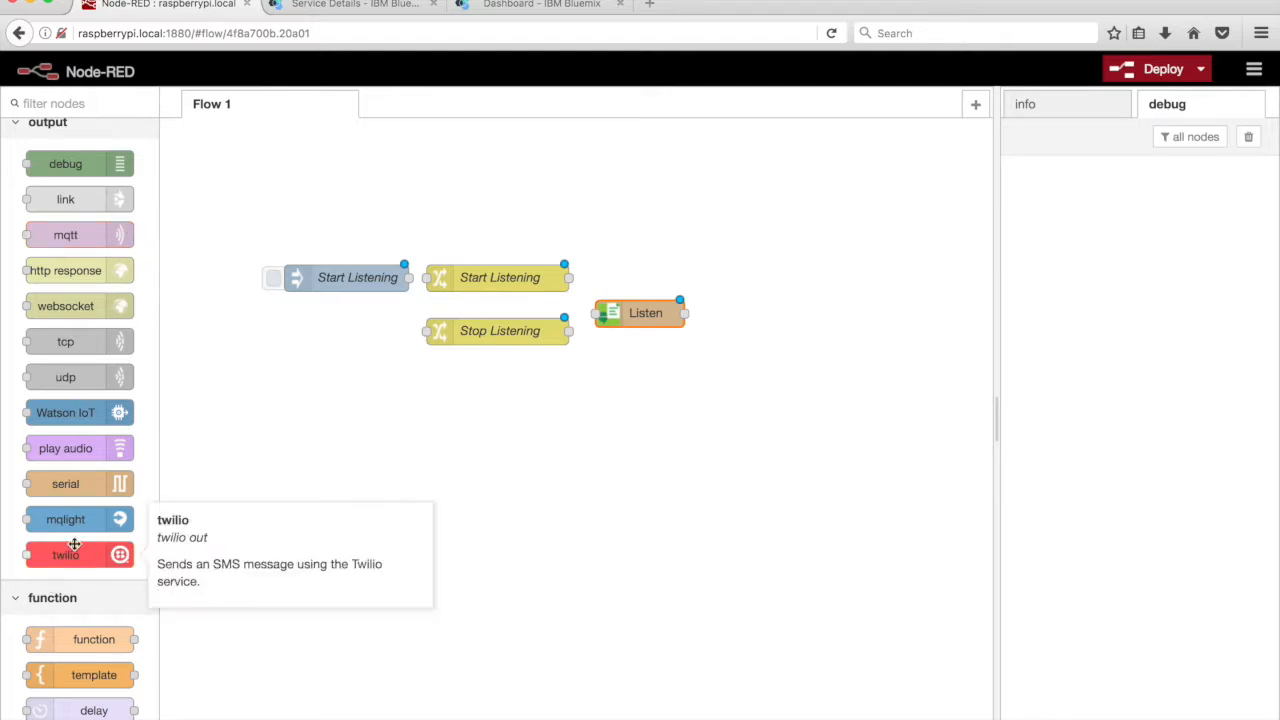
left_click_drag(566, 312, 732, 314)
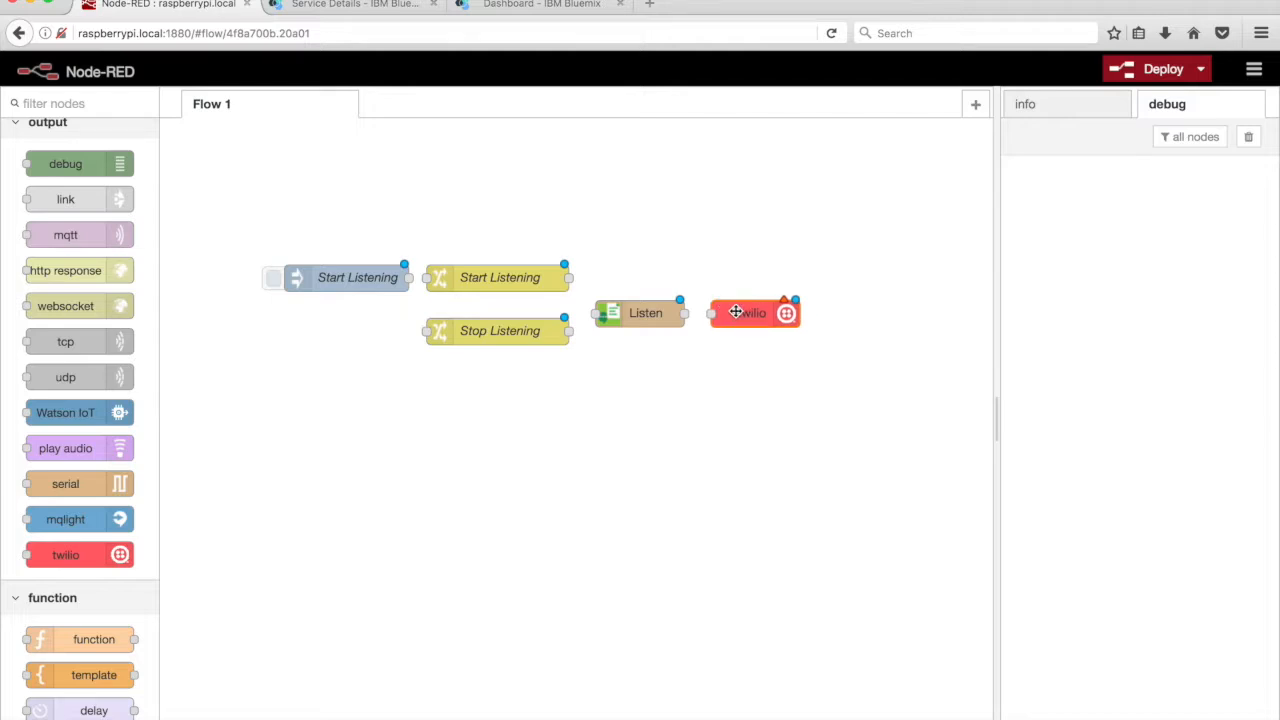
Set the twilio node's service to External service and start a new Twilio account config
double_click(736, 312)
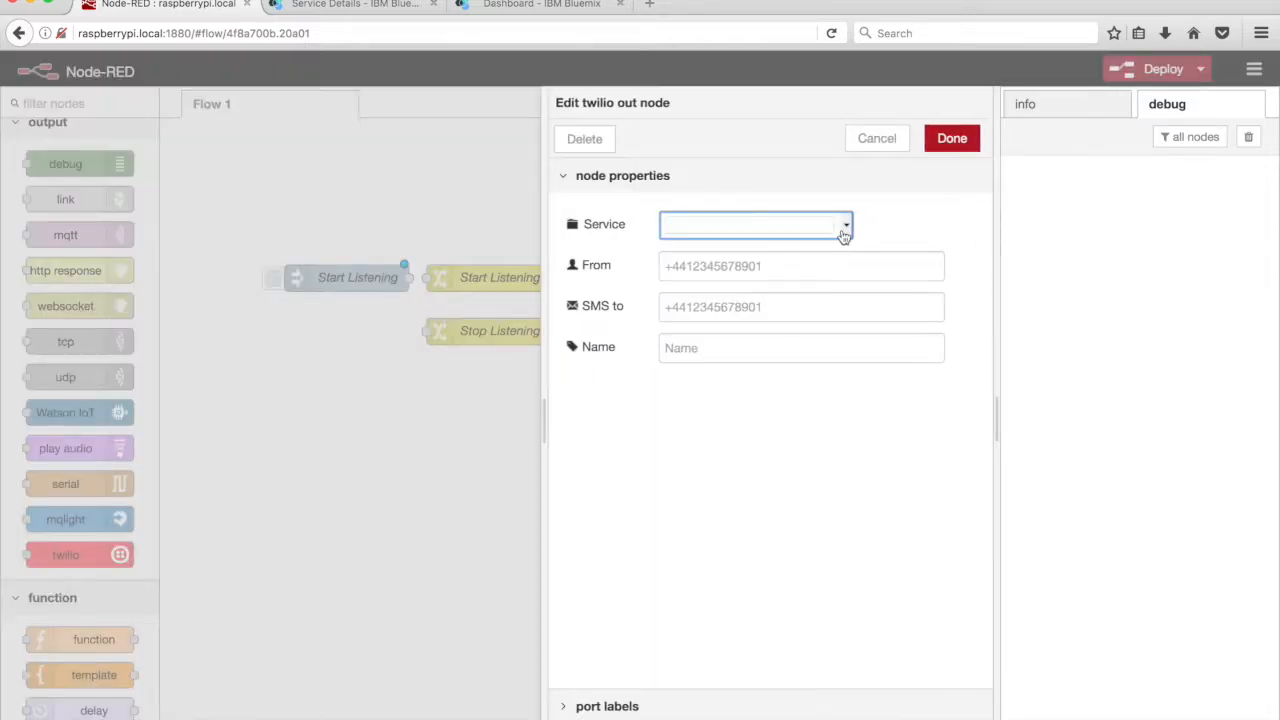
left_click(843, 229)
left_click(833, 262)
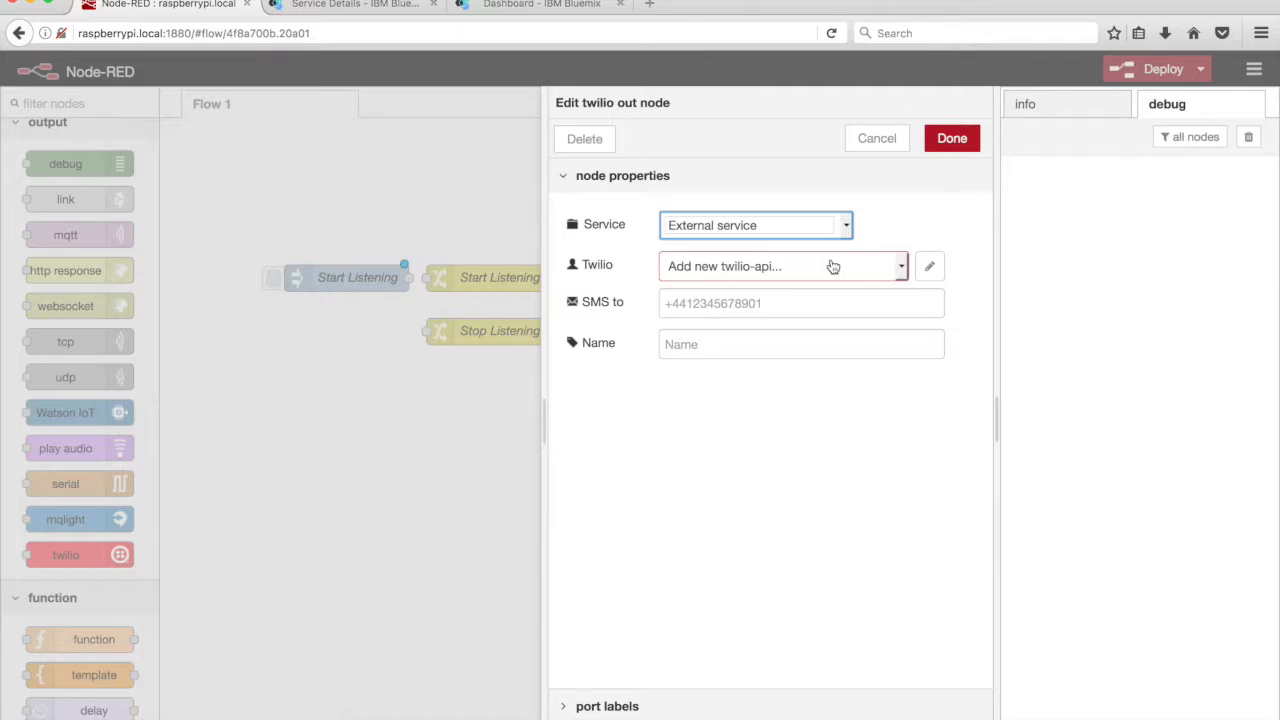
left_click(930, 266)
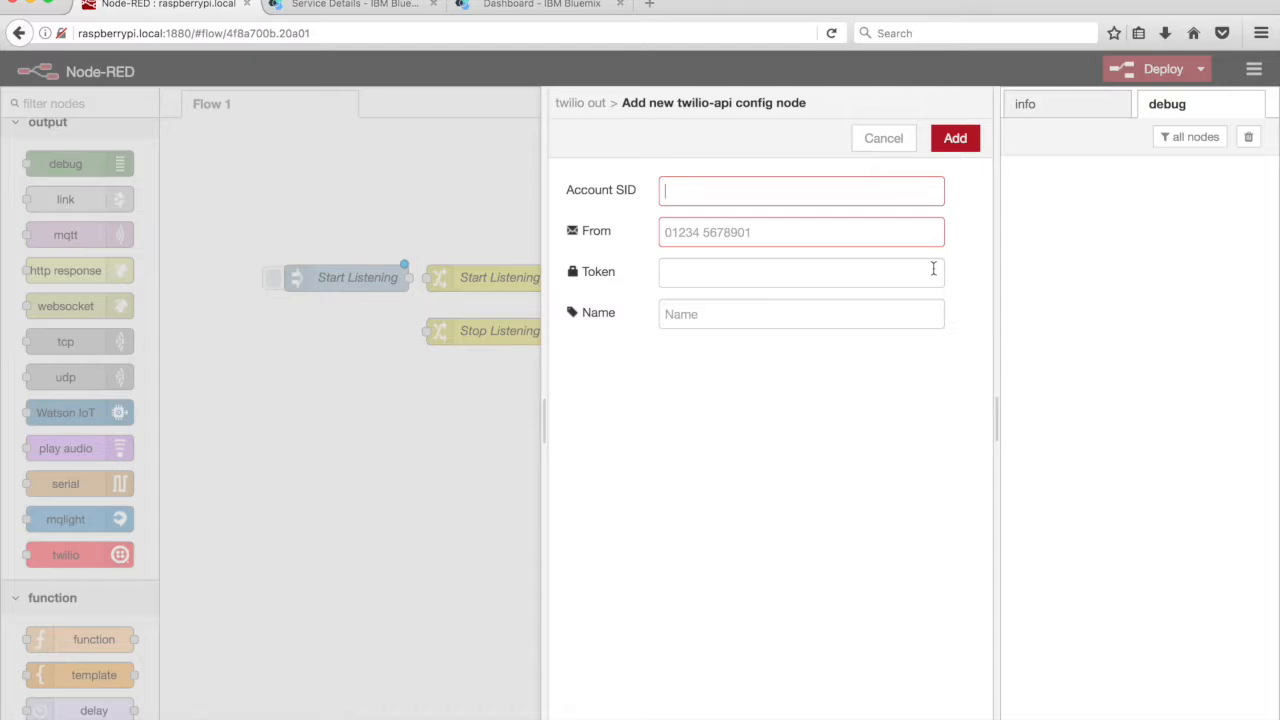
Open the Twilio Console and copy the Account SID into the Node-RED twilio-api config
key("super+t")
type("tw")
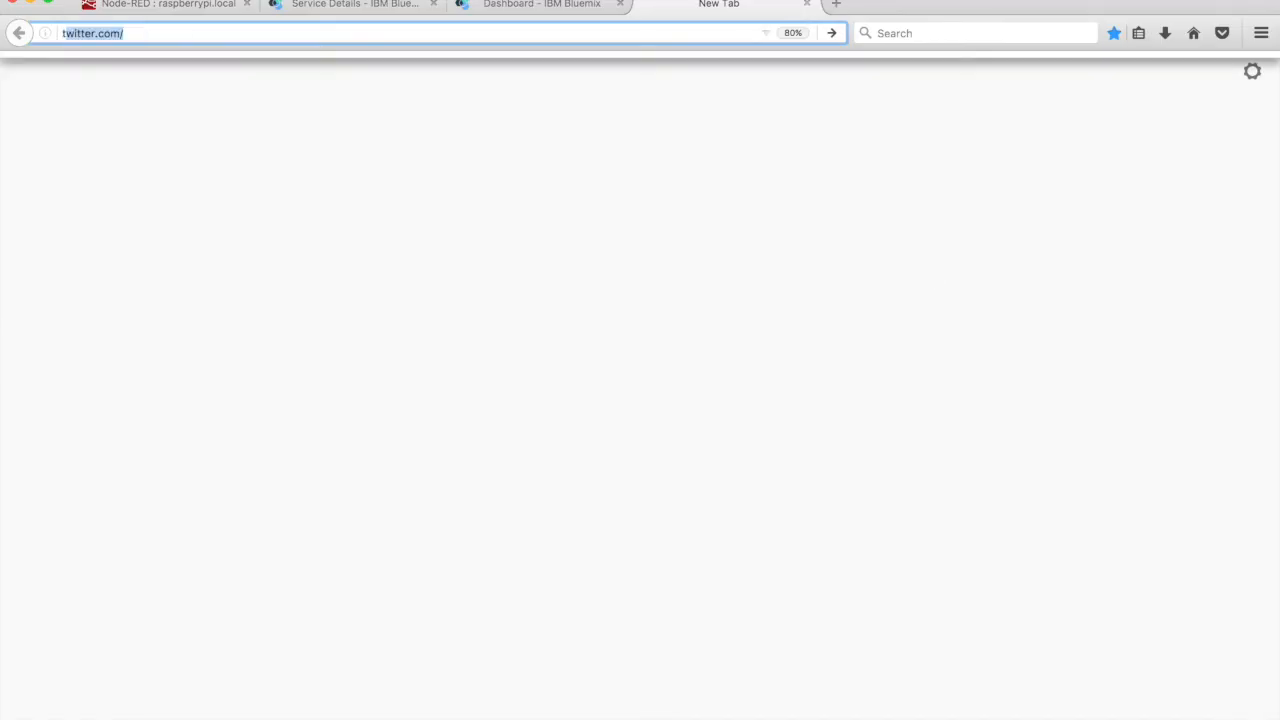
type("ili")
key("Return")
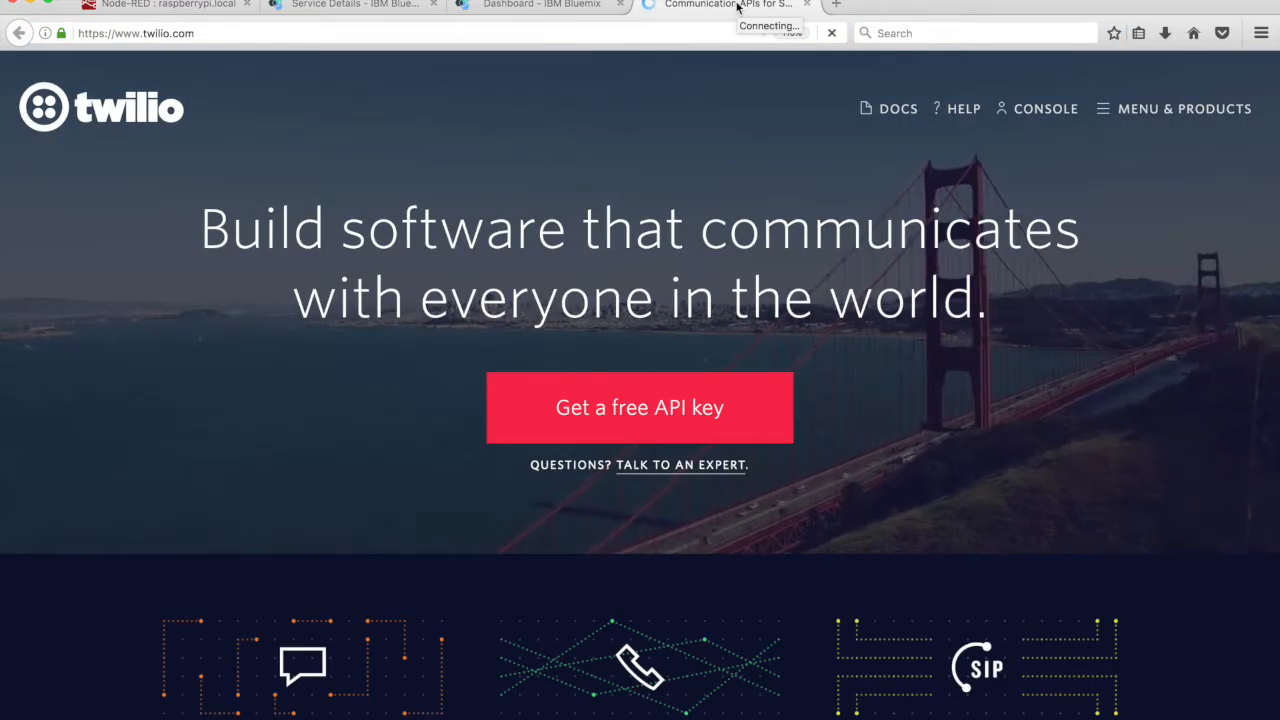
left_click(1030, 108)
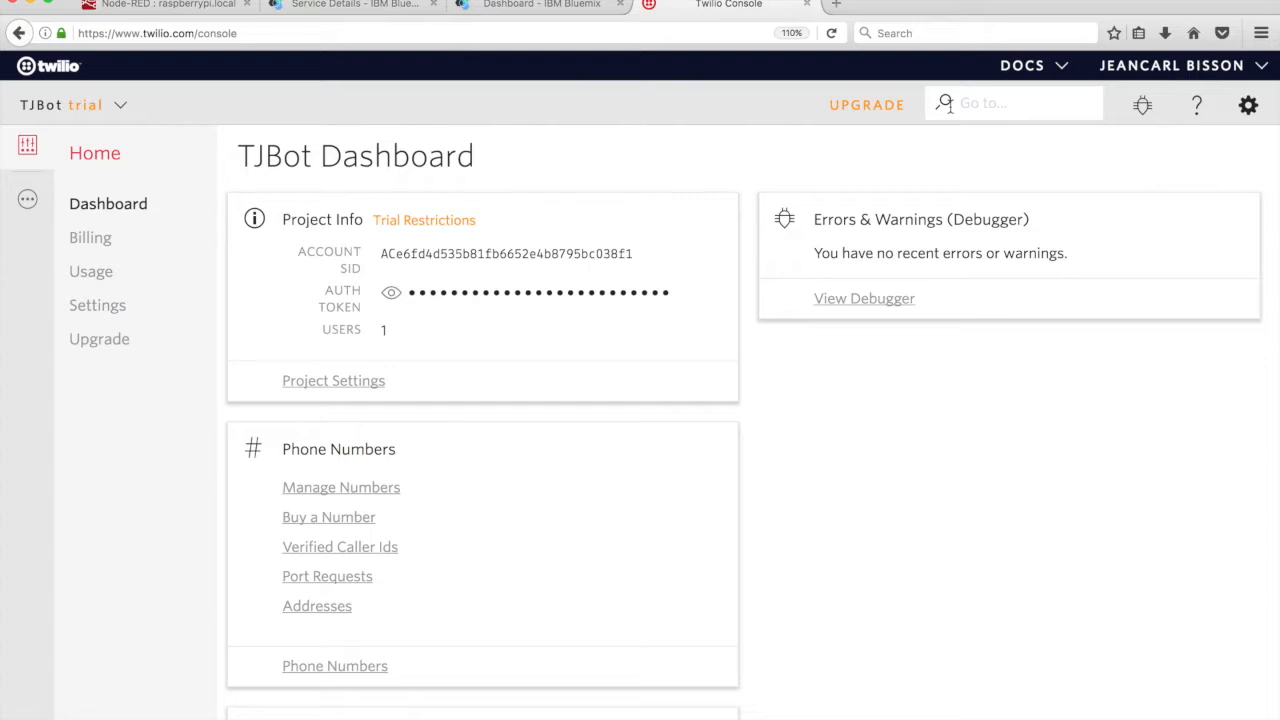
double_click(593, 257)
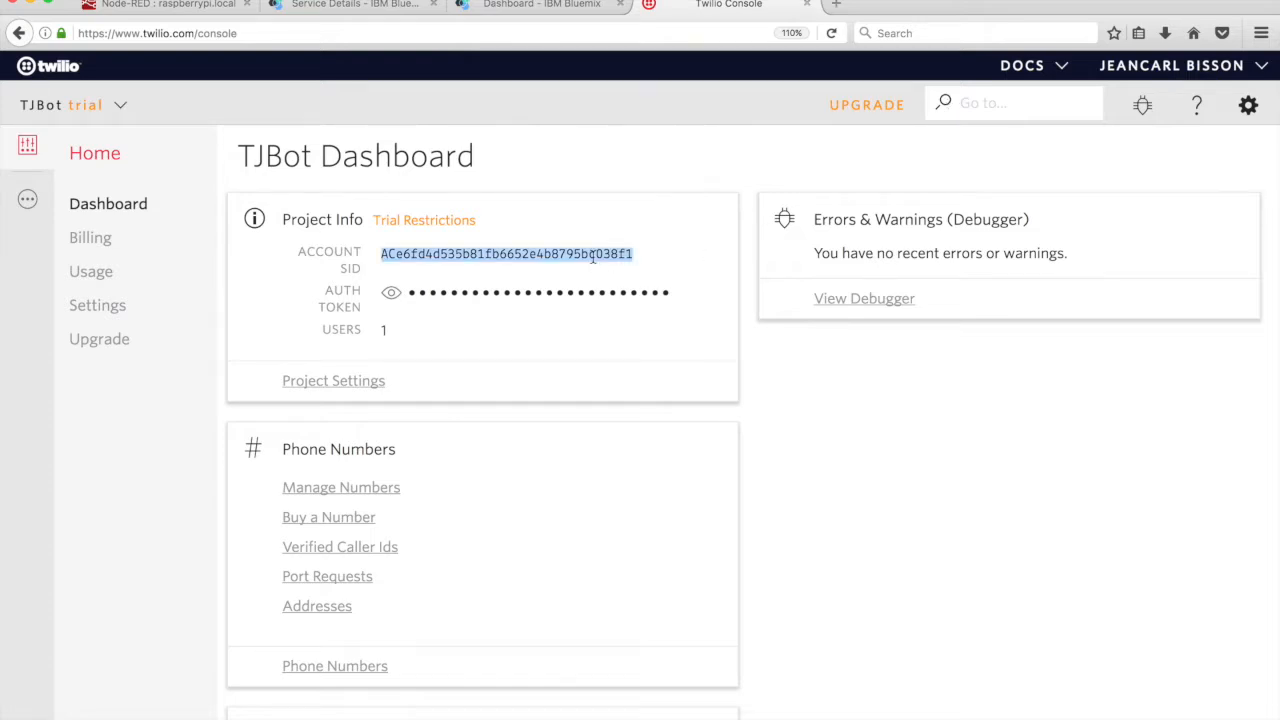
left_click(222, 10)
type("ACe6fd1d535b81fb6652e4b8795bc038f1")
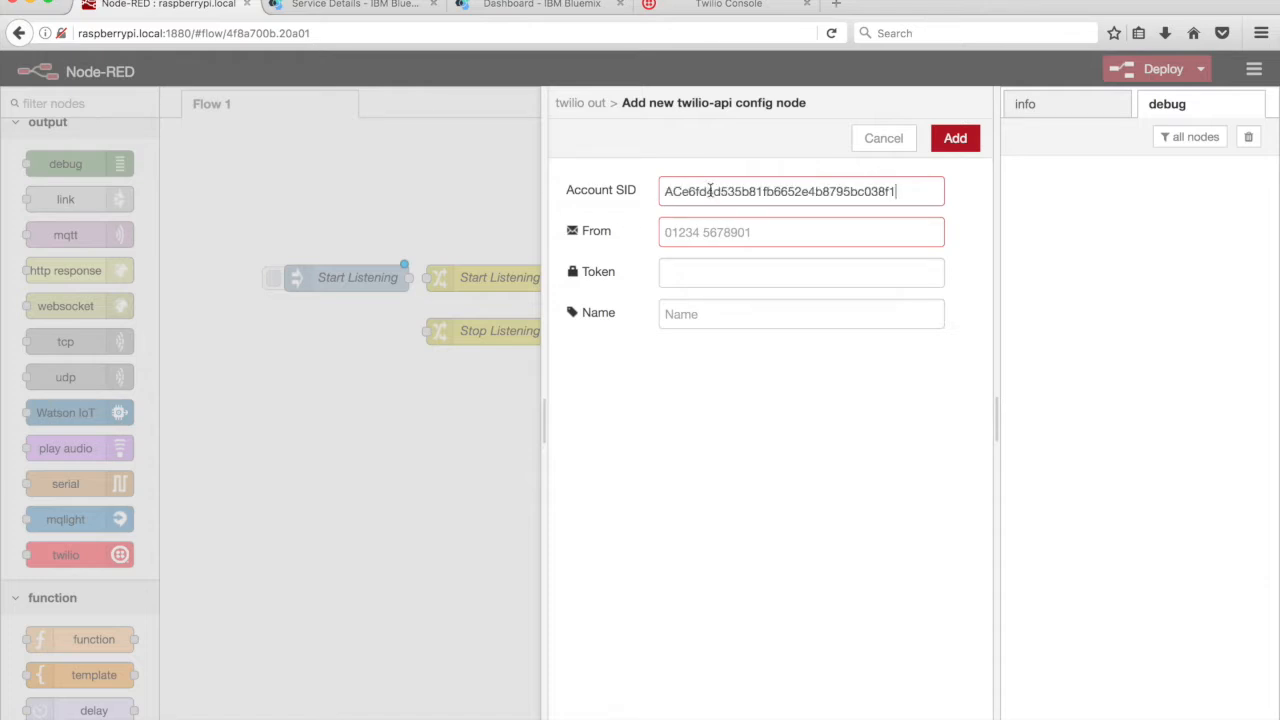
Reveal the Twilio auth token and paste it into the config's token field
left_click(711, 4)
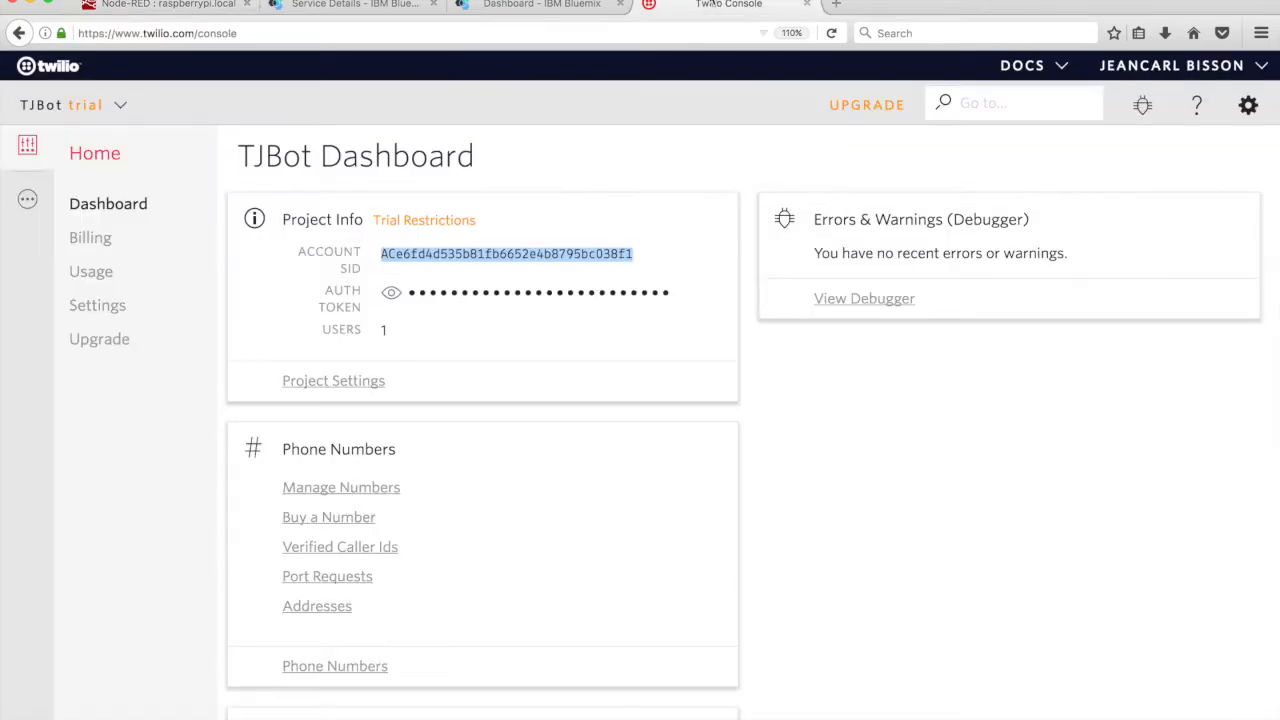
left_click(391, 295)
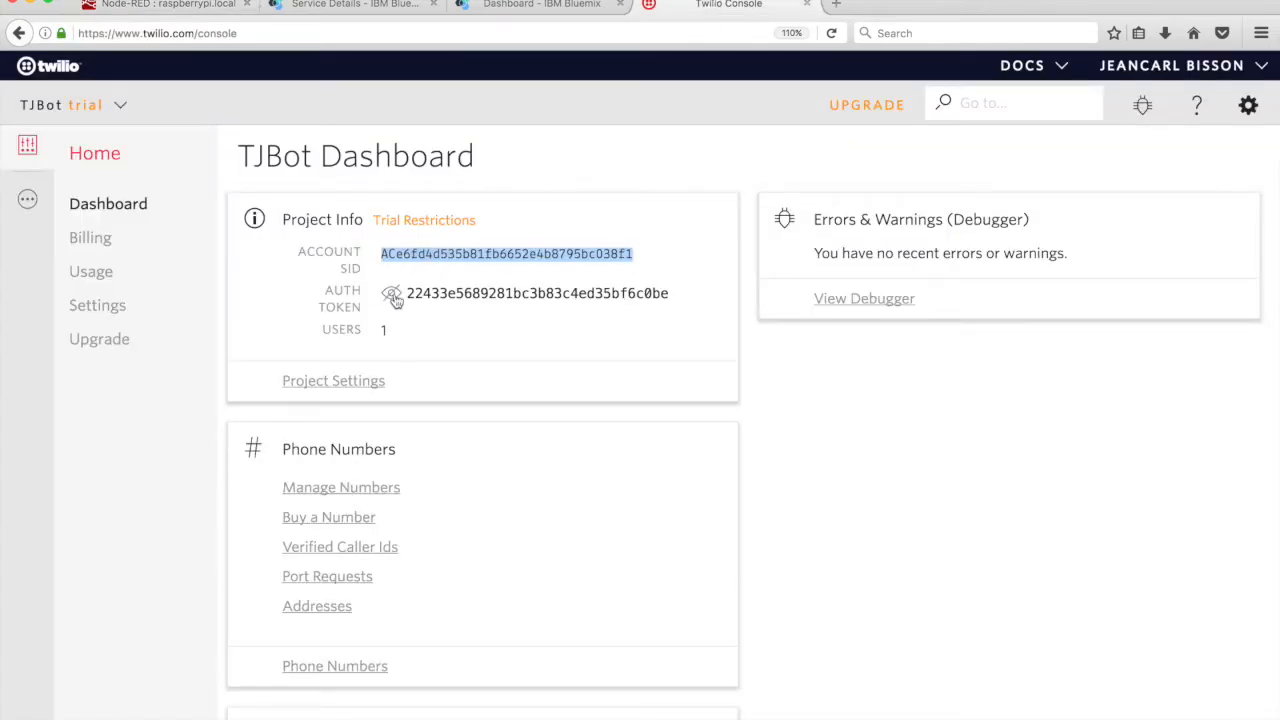
double_click(443, 292)
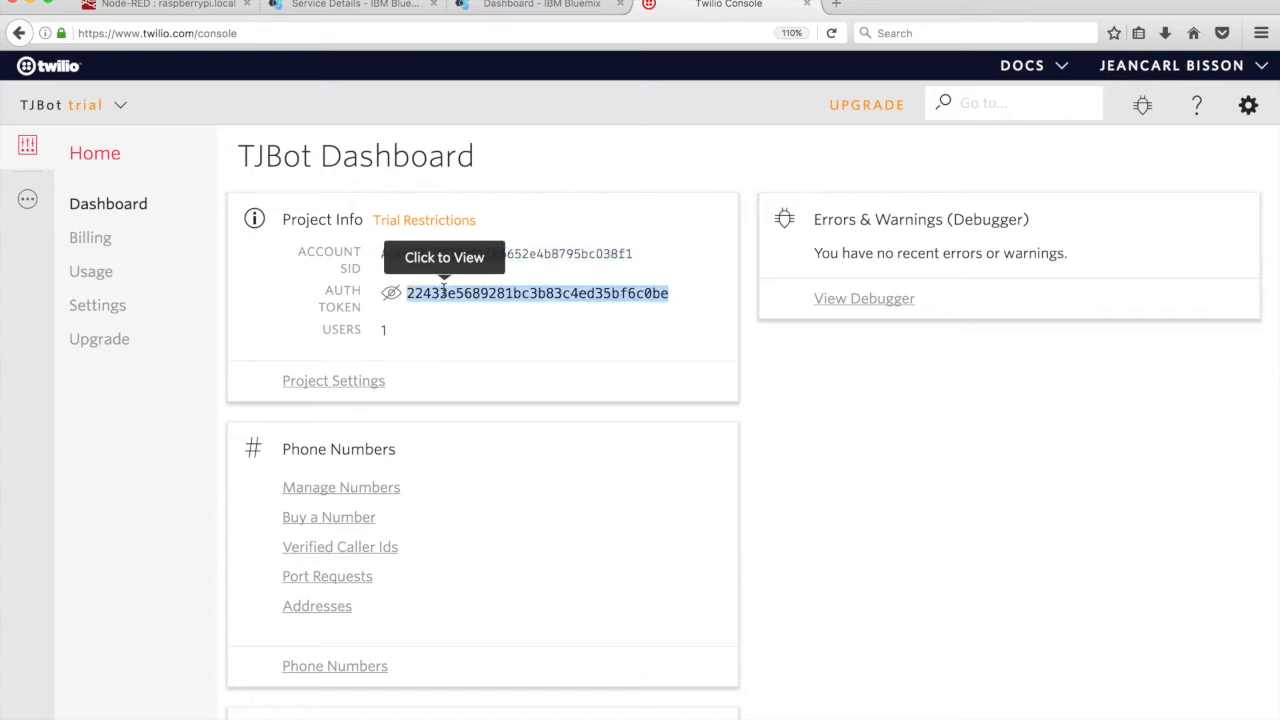
left_click(213, 6)
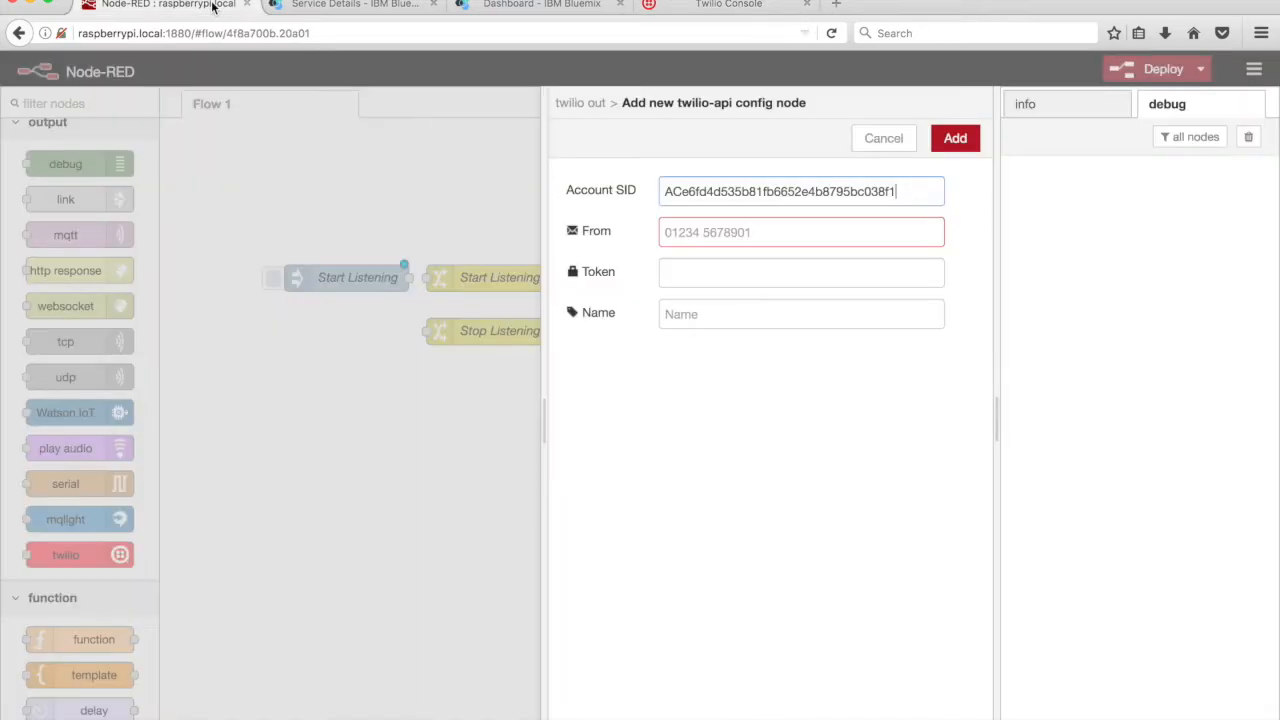
left_click(724, 268)
key("super+v")
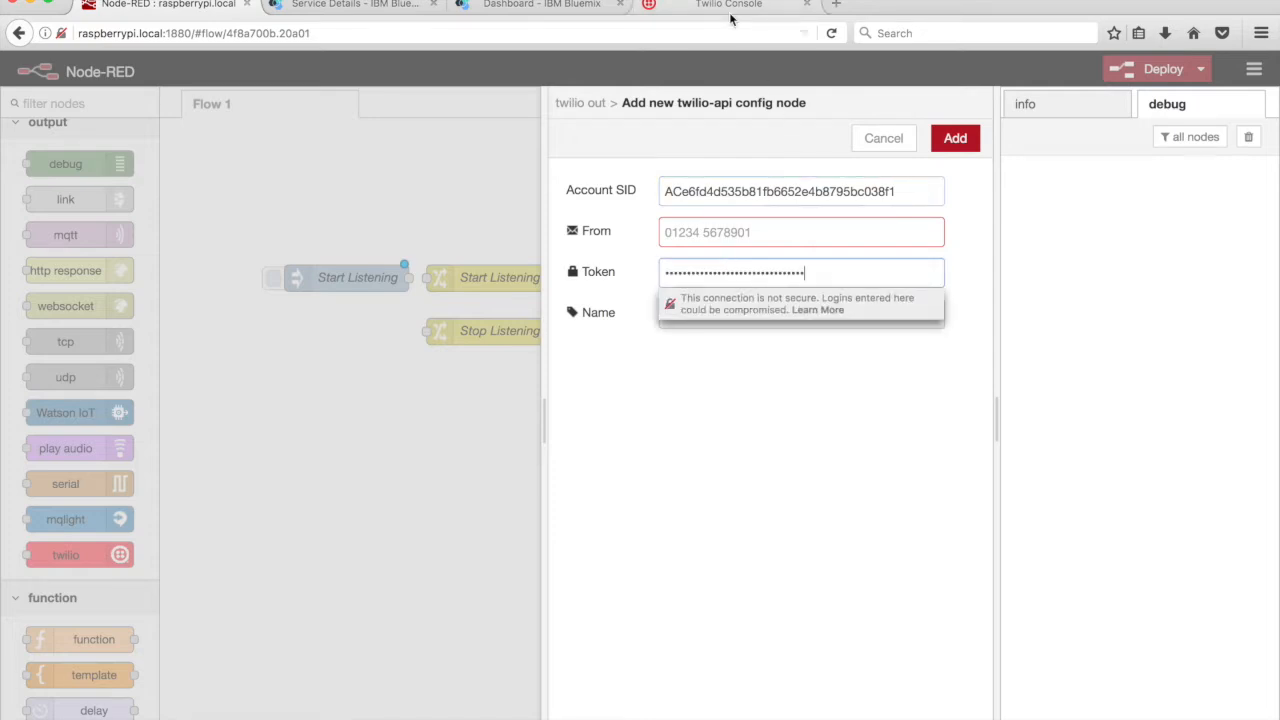
left_click(729, 6)
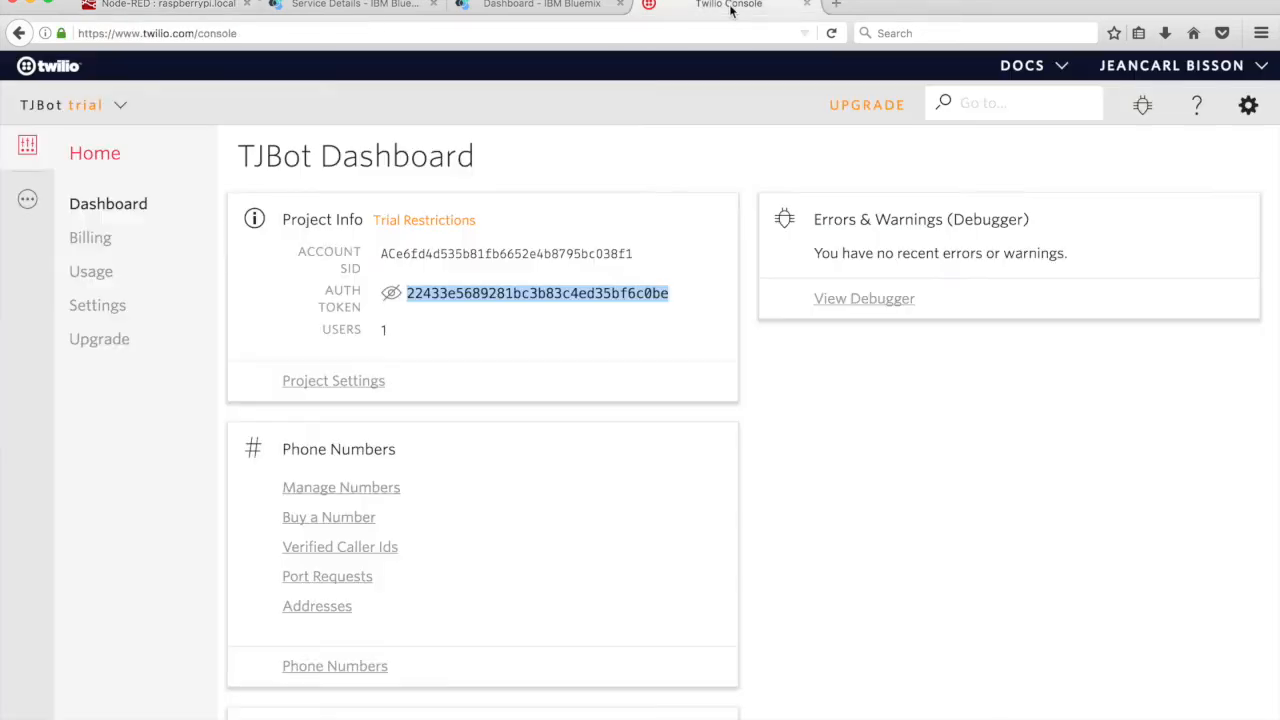
Buy the first available US phone number in the Twilio Console
left_click(338, 517)
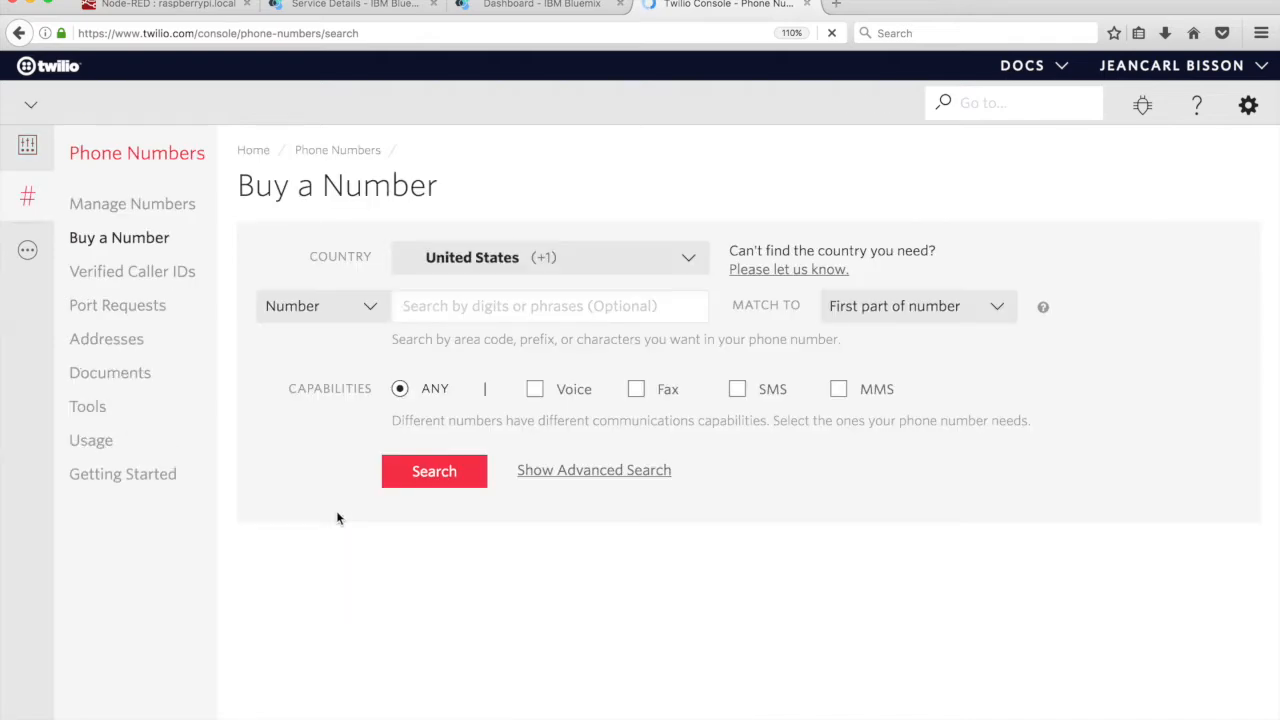
left_click(422, 473)
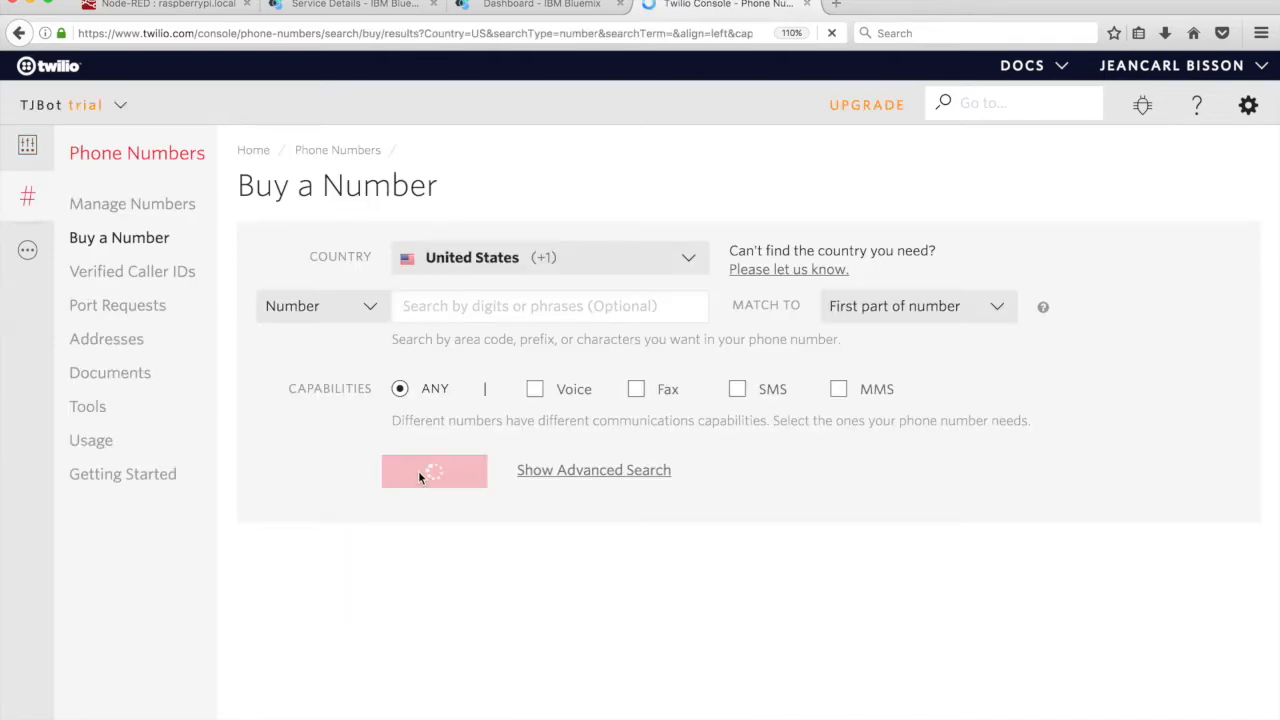
left_click(1165, 450)
left_click(843, 598)
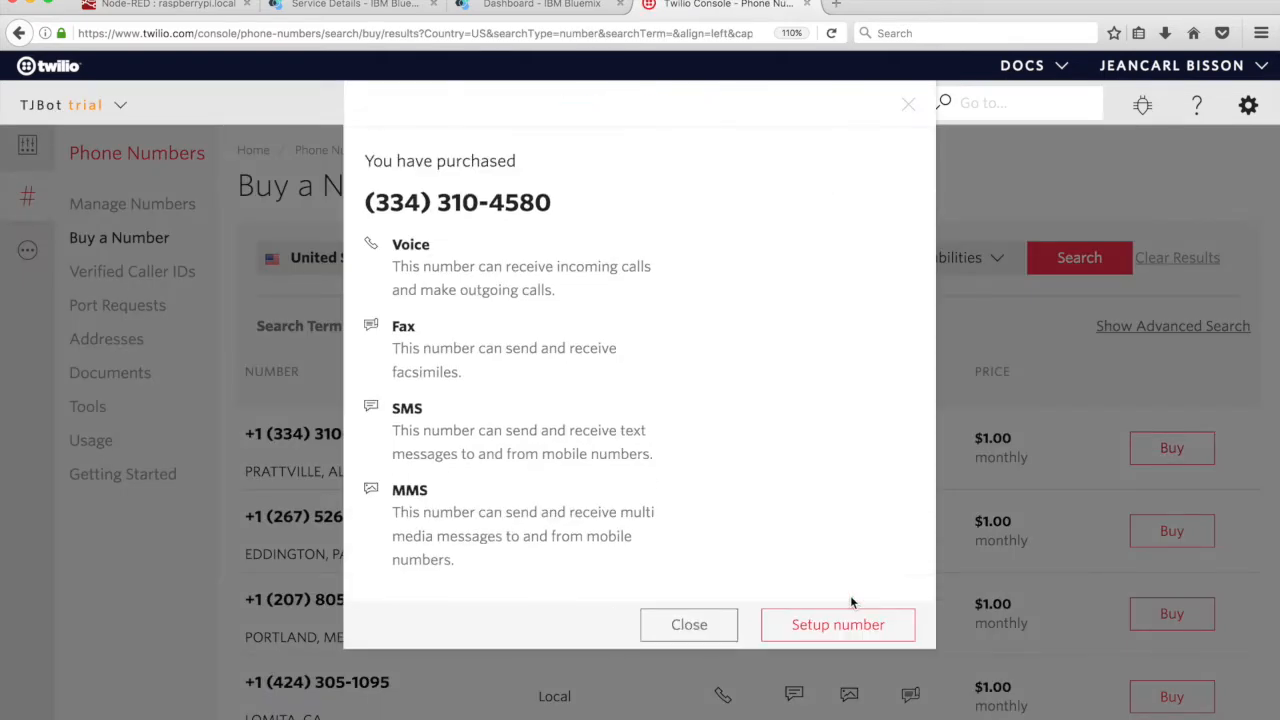
left_click(848, 625)
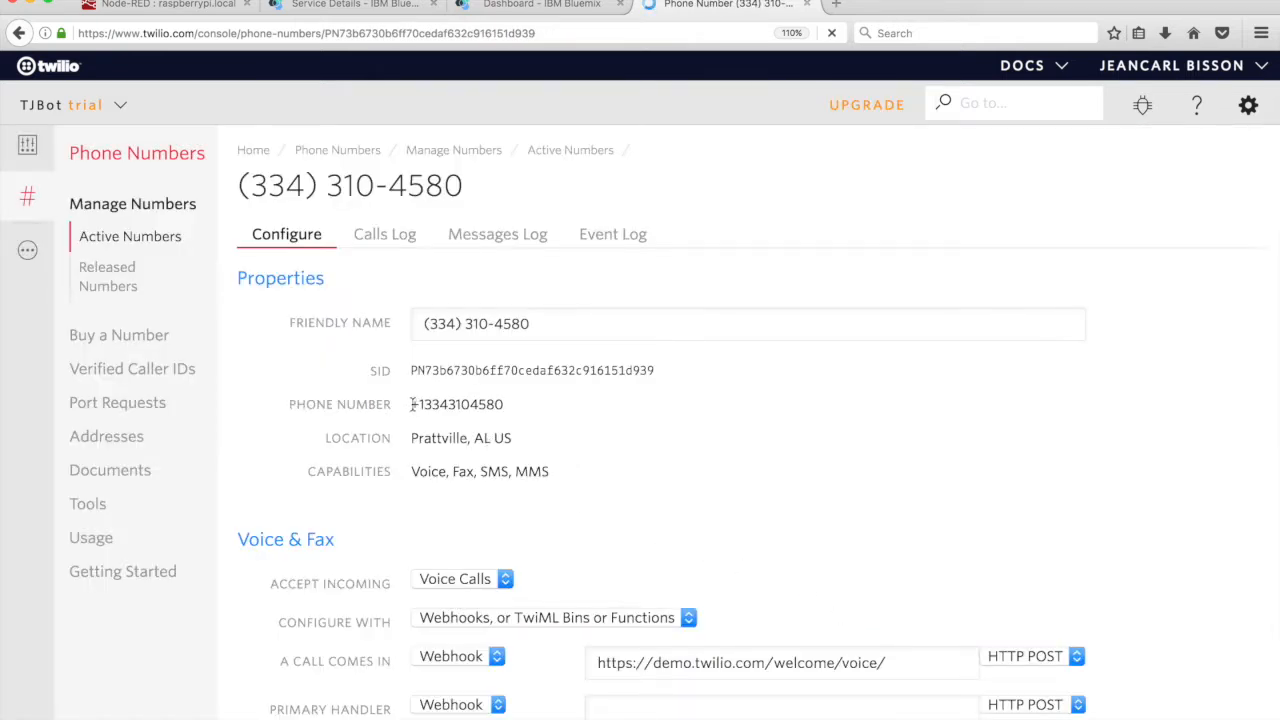
Copy the new Twilio number into the Node-RED sender number field
triple_click(502, 403)
key("super+c")
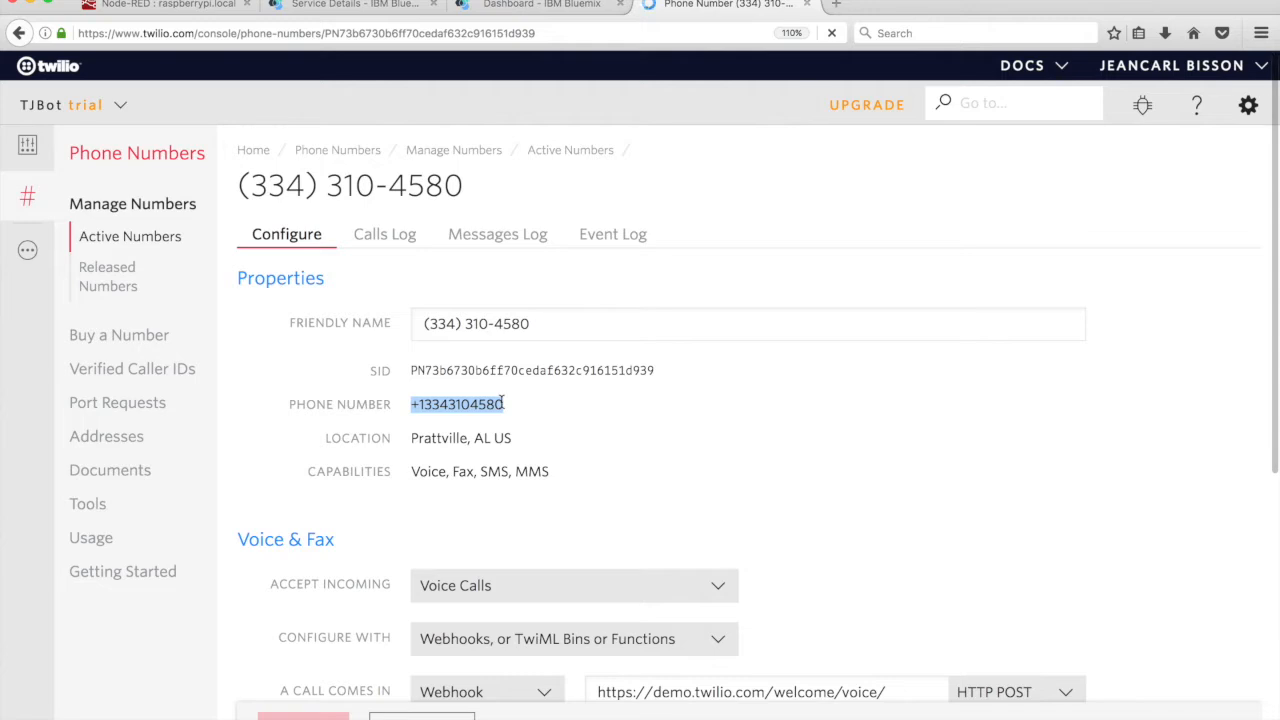
left_click(195, 6)
left_click(701, 235)
key("super+v")
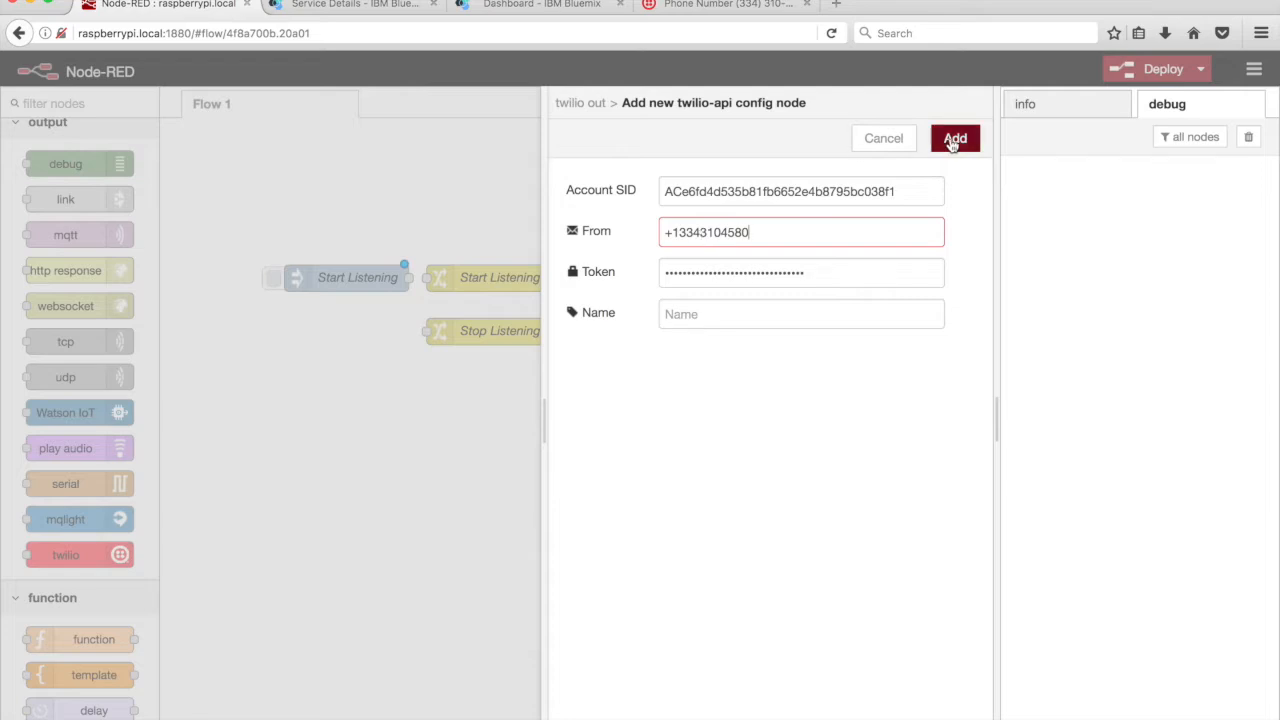
Save the Twilio credentials and set the twilio out node's SMS recipient to the recipient's phone number
left_click(953, 141)
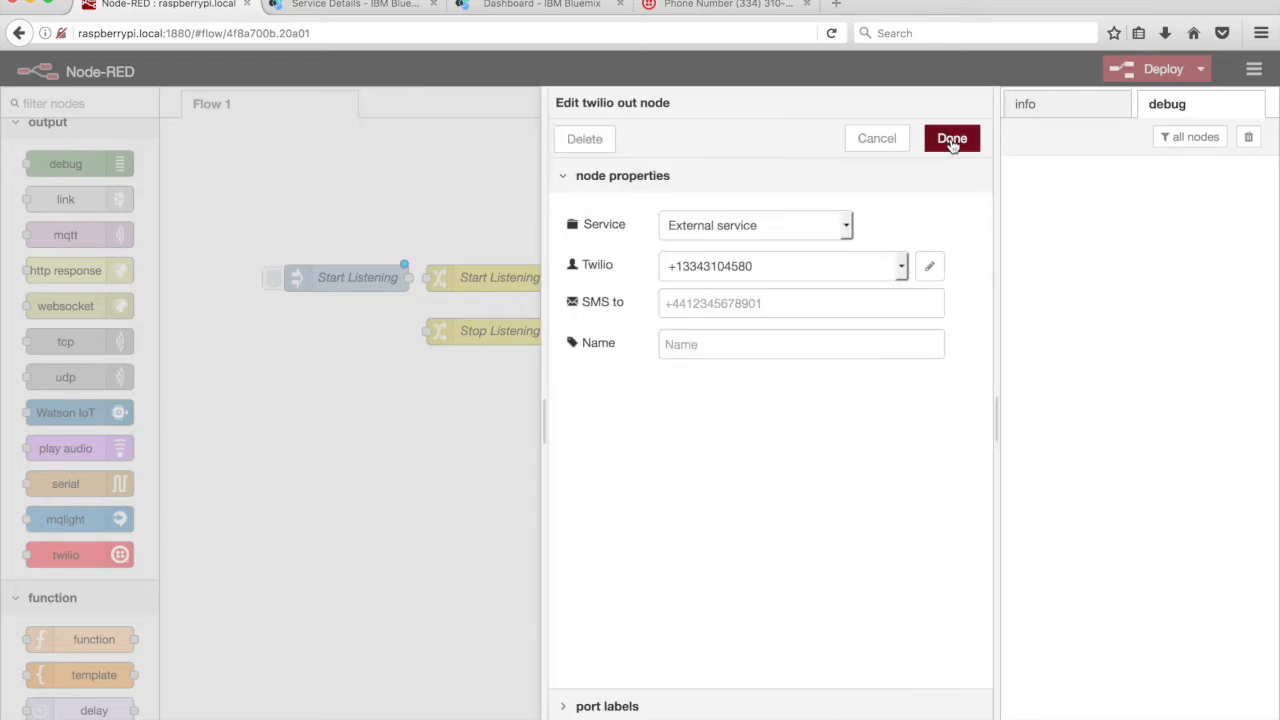
left_click(847, 301)
type("+16505")
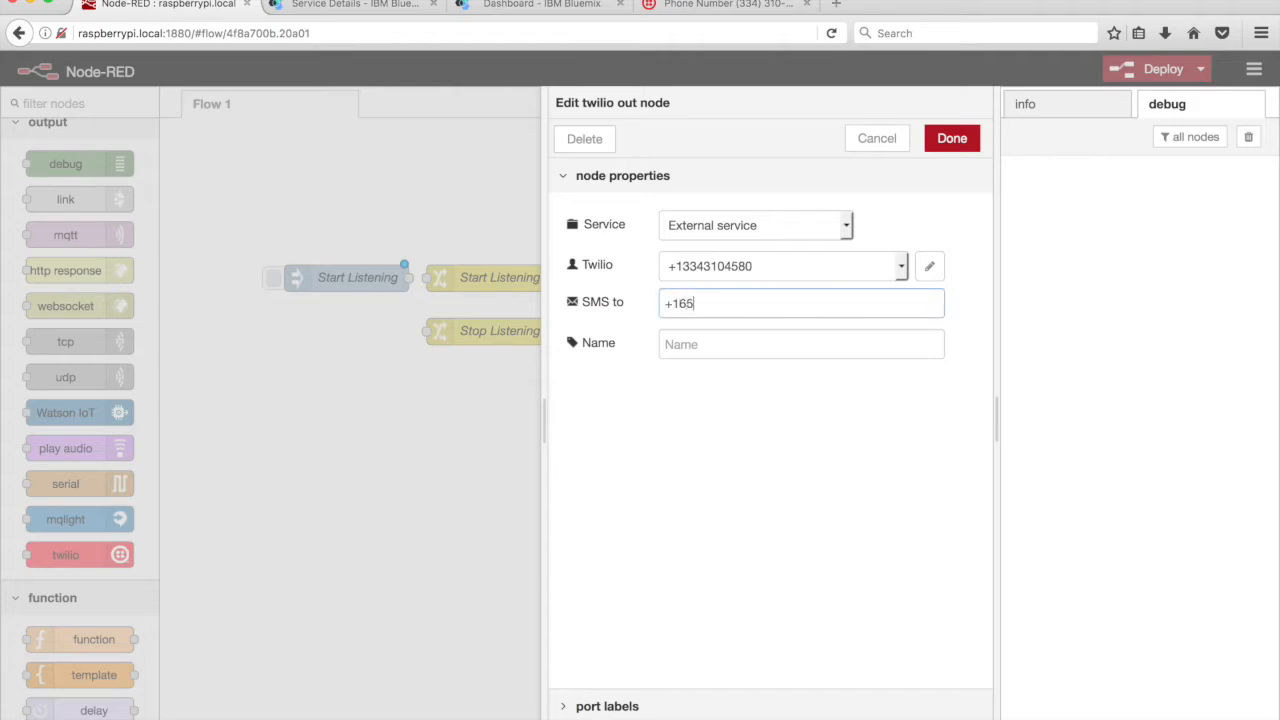
type("555555")
left_click(952, 142)
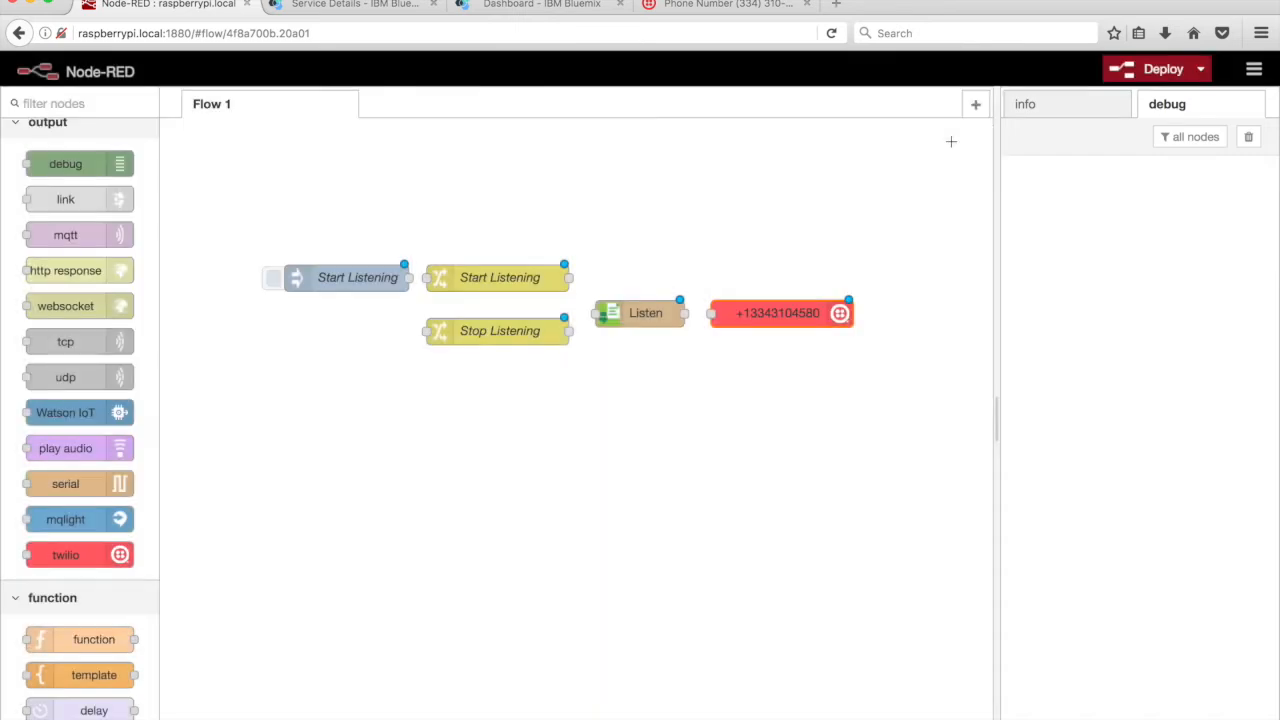
Wire the inject through both change nodes into Listen and on to twilio, deploy, and trigger Start Listening
left_click_drag(408, 278, 429, 278)
left_click_drag(568, 277, 596, 313)
left_click_drag(684, 313, 711, 314)
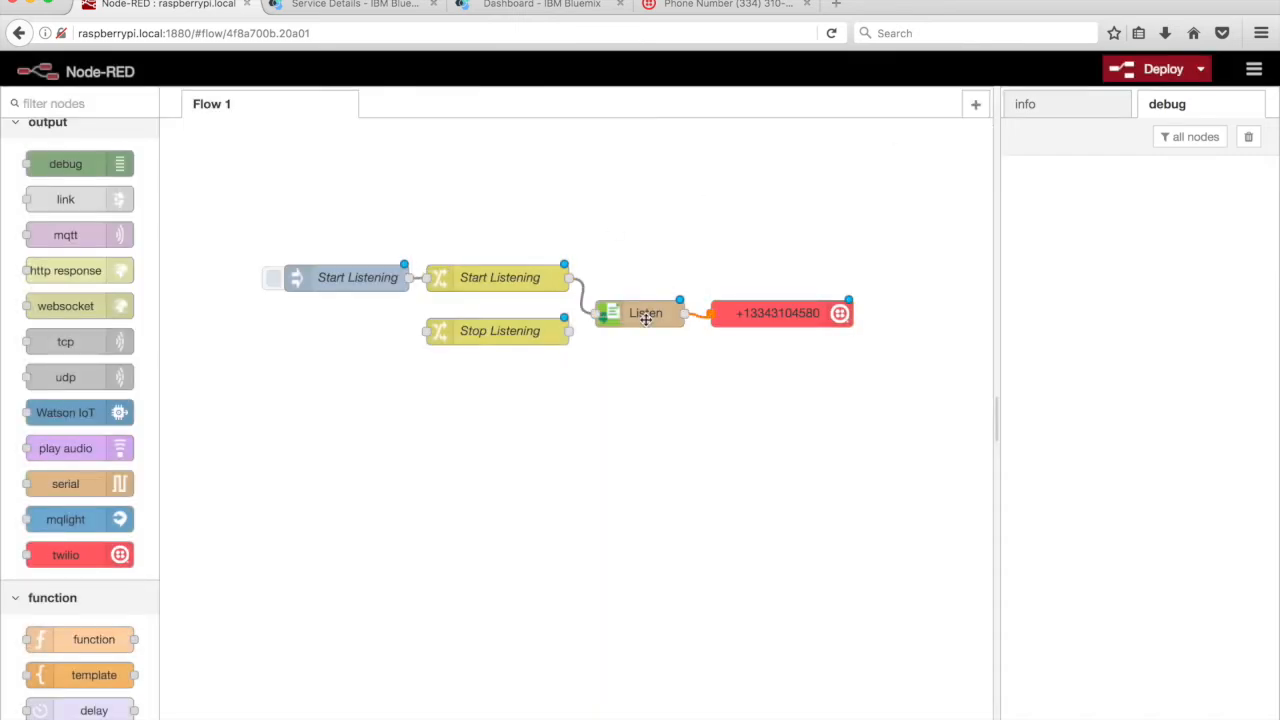
left_click_drag(568, 331, 598, 315)
left_click_drag(684, 313, 426, 331)
left_click(1137, 75)
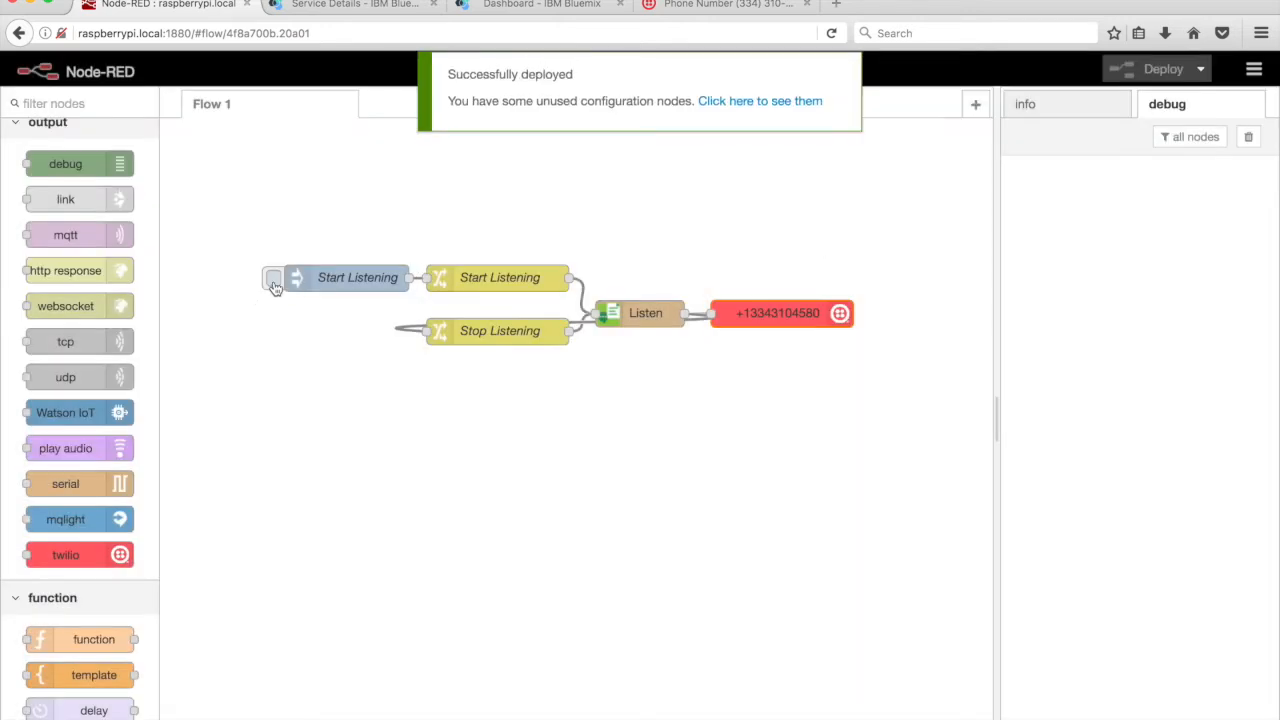
left_click(274, 284)
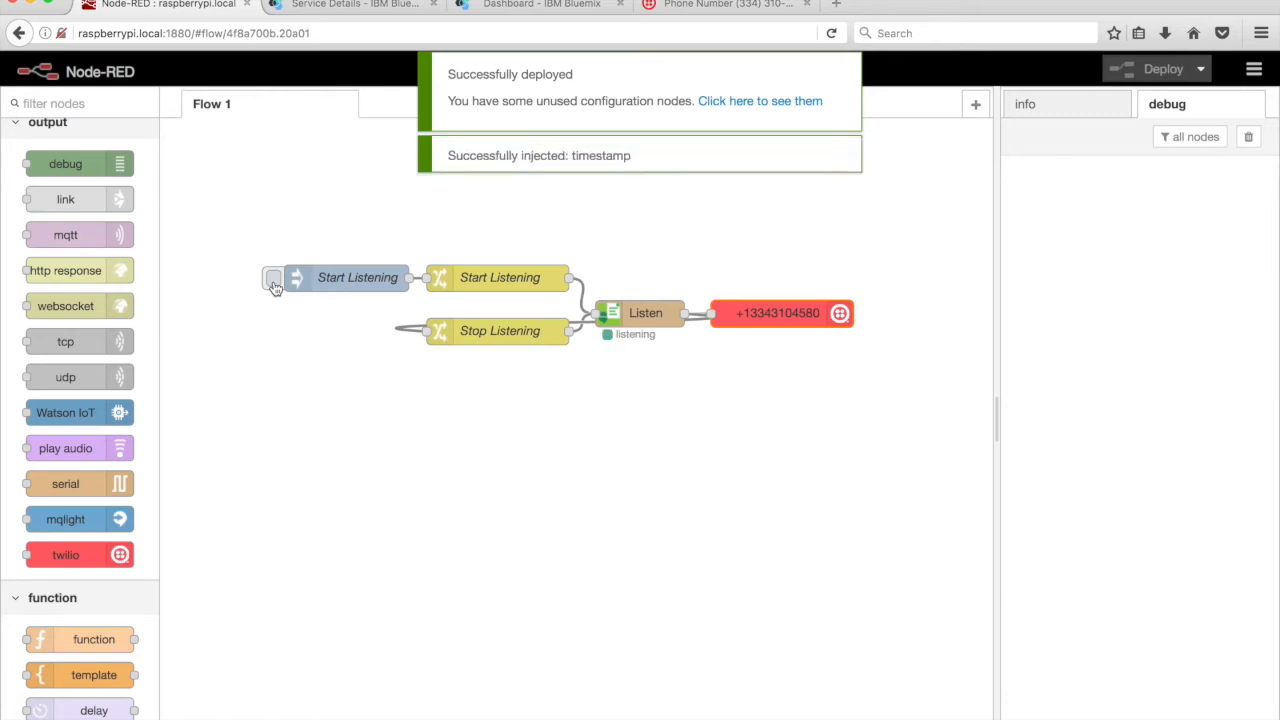